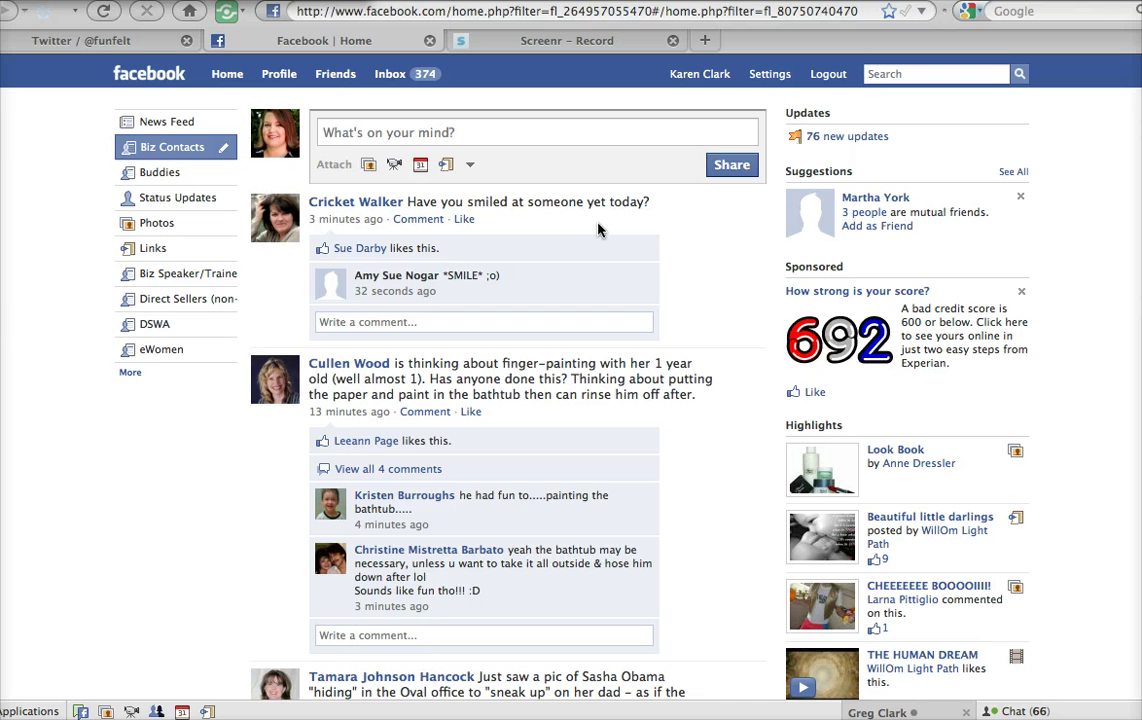
# Start a new friend list named Local from the Friends page.
pyautogui.click(340, 75)
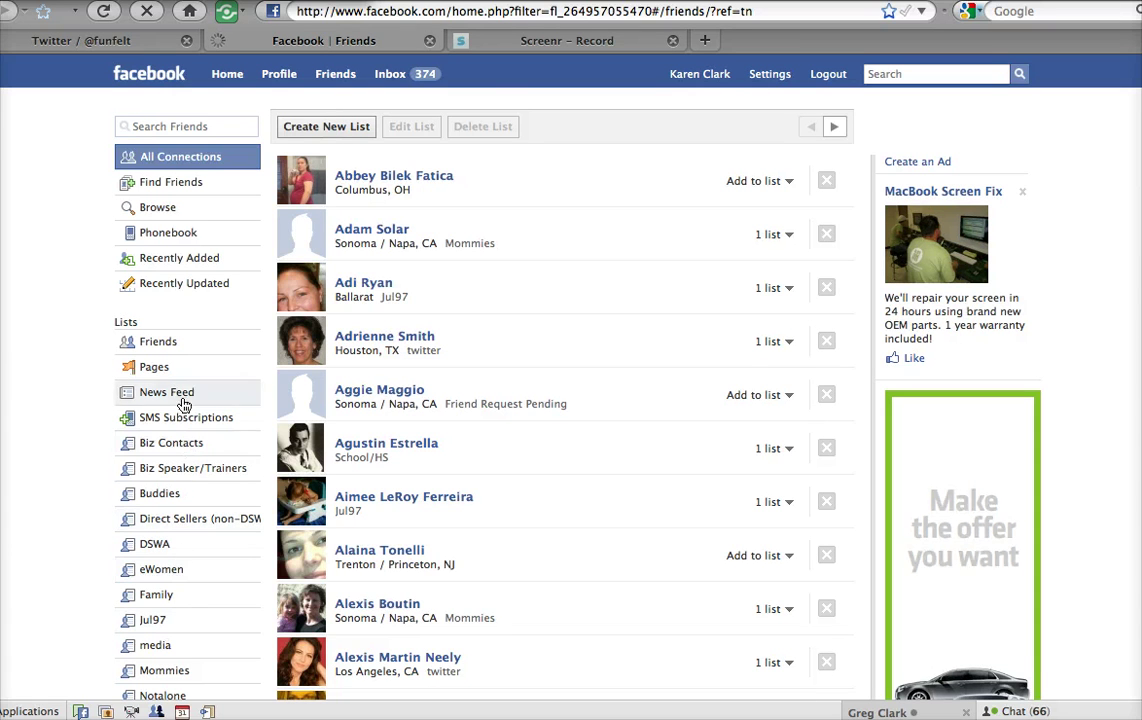
pyautogui.click(296, 130)
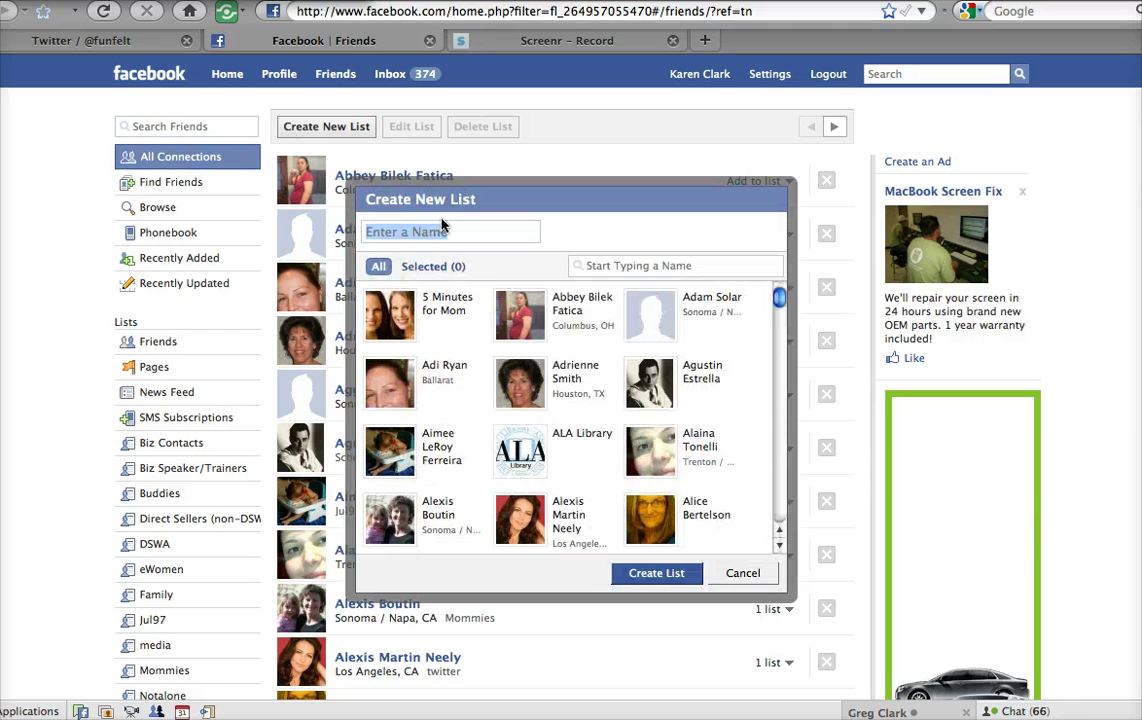
pyautogui.write('Local')
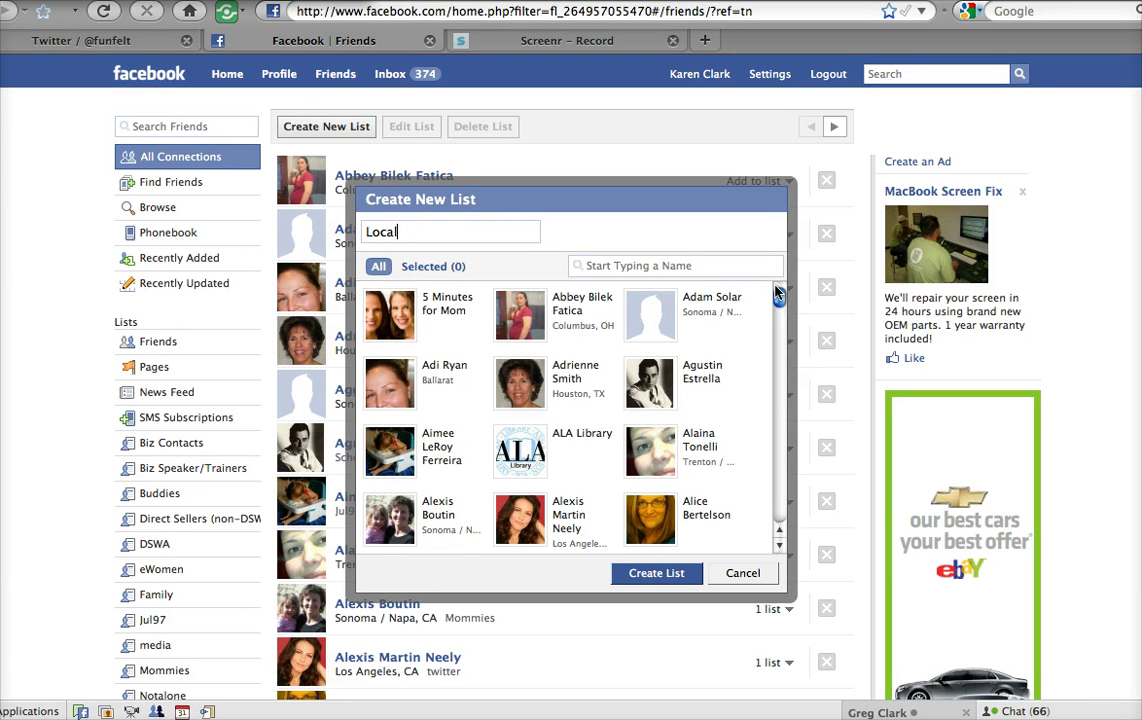
# Select the first five Sonoma / Napa friends as members of the Local list.
pyautogui.click(700, 308)
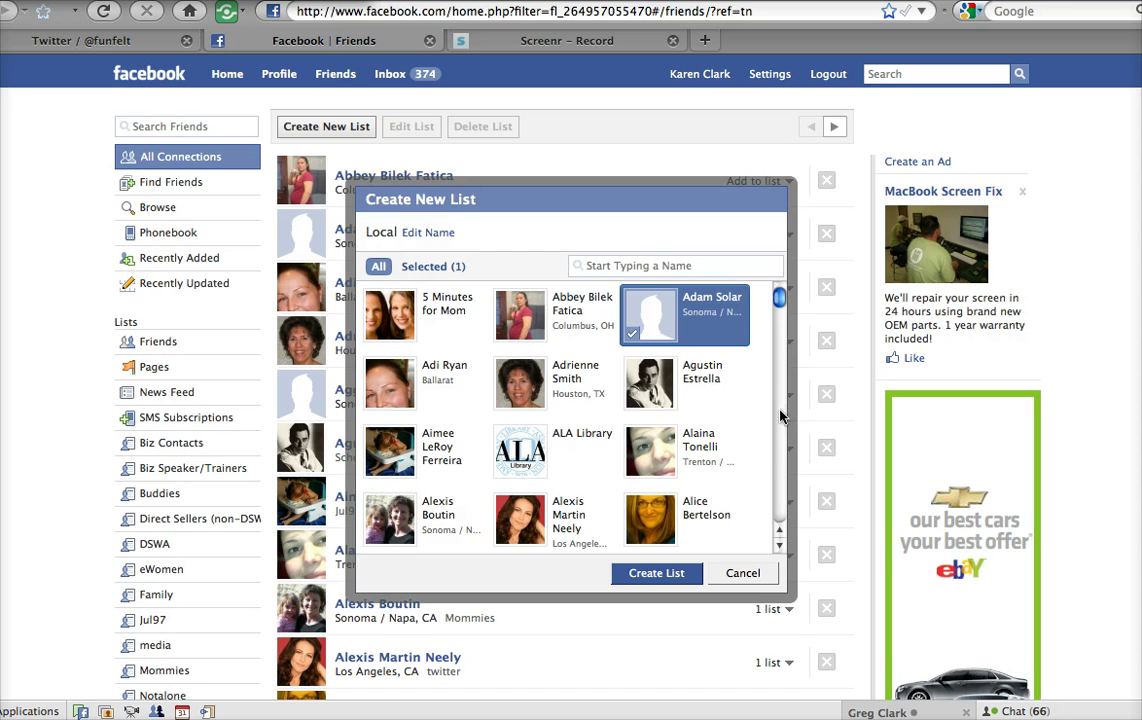
pyautogui.click(425, 515)
pyautogui.scroll(-5, 782, 470)
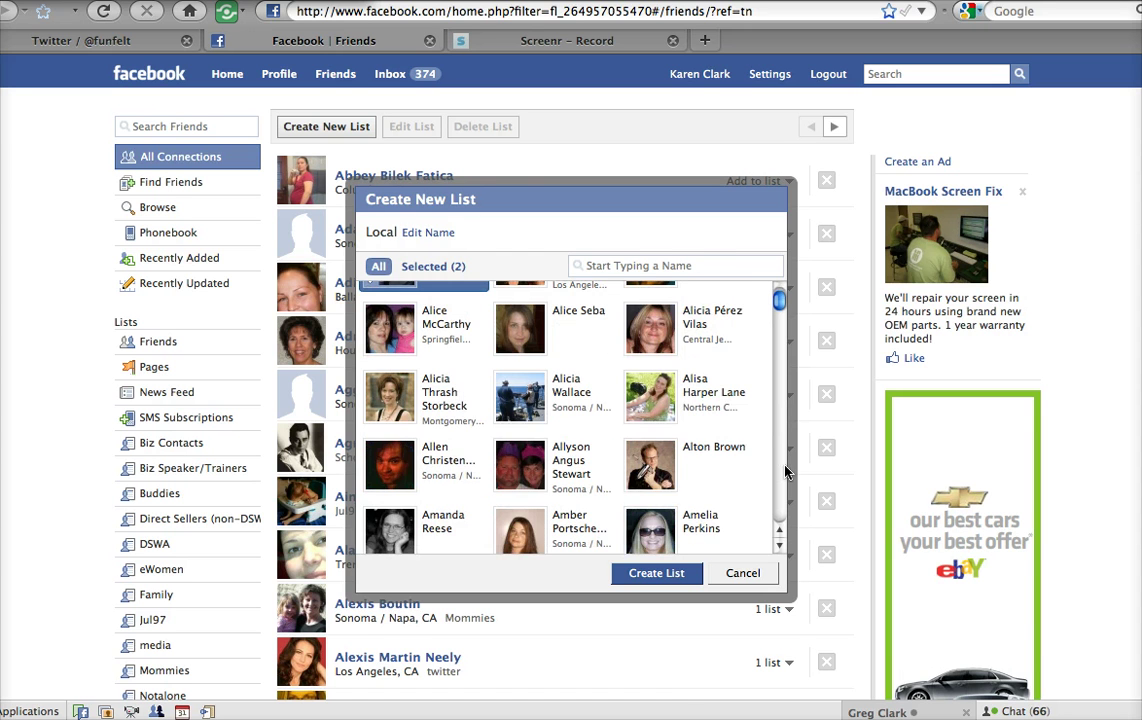
pyautogui.click(550, 398)
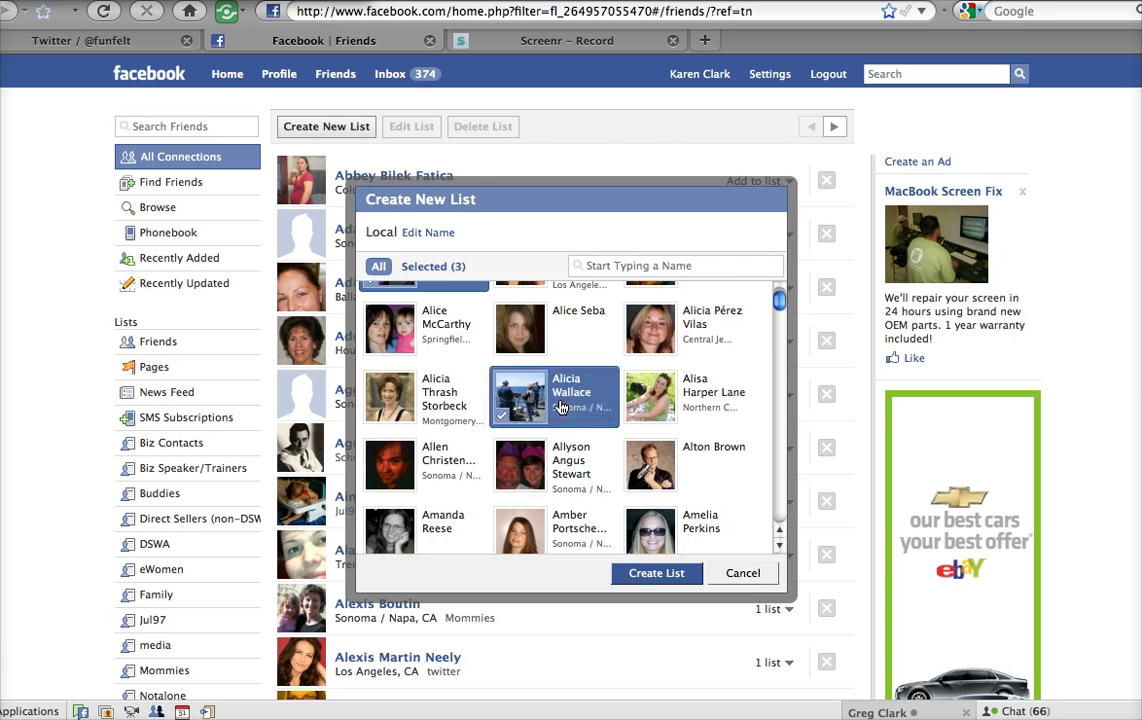
pyautogui.click(600, 466)
pyautogui.click(416, 460)
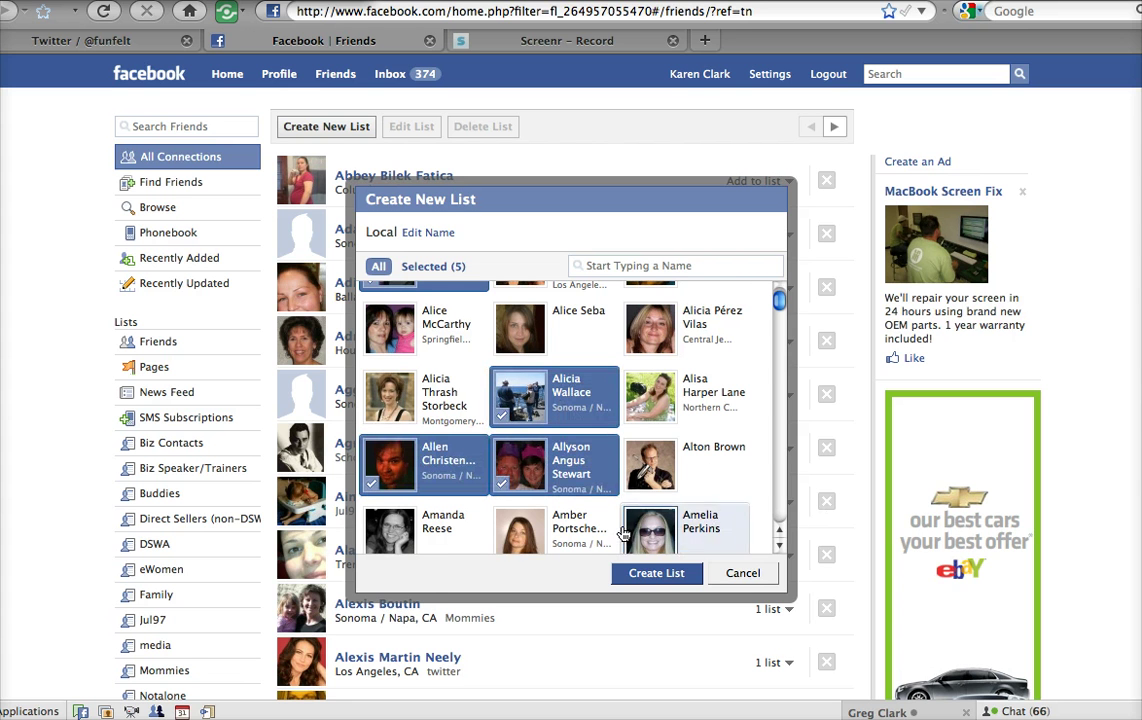
# Add two more Sonoma / Napa friends named Amy to the selection and create the Local list.
pyautogui.click(779, 497)
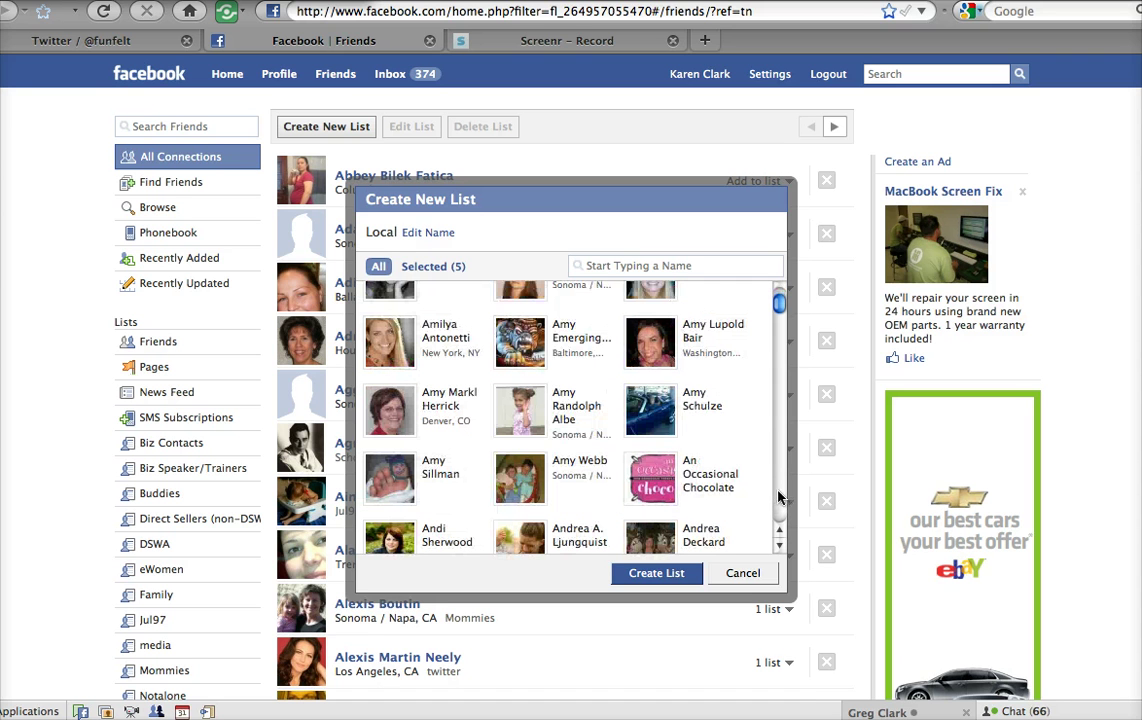
pyautogui.click(598, 420)
pyautogui.click(559, 475)
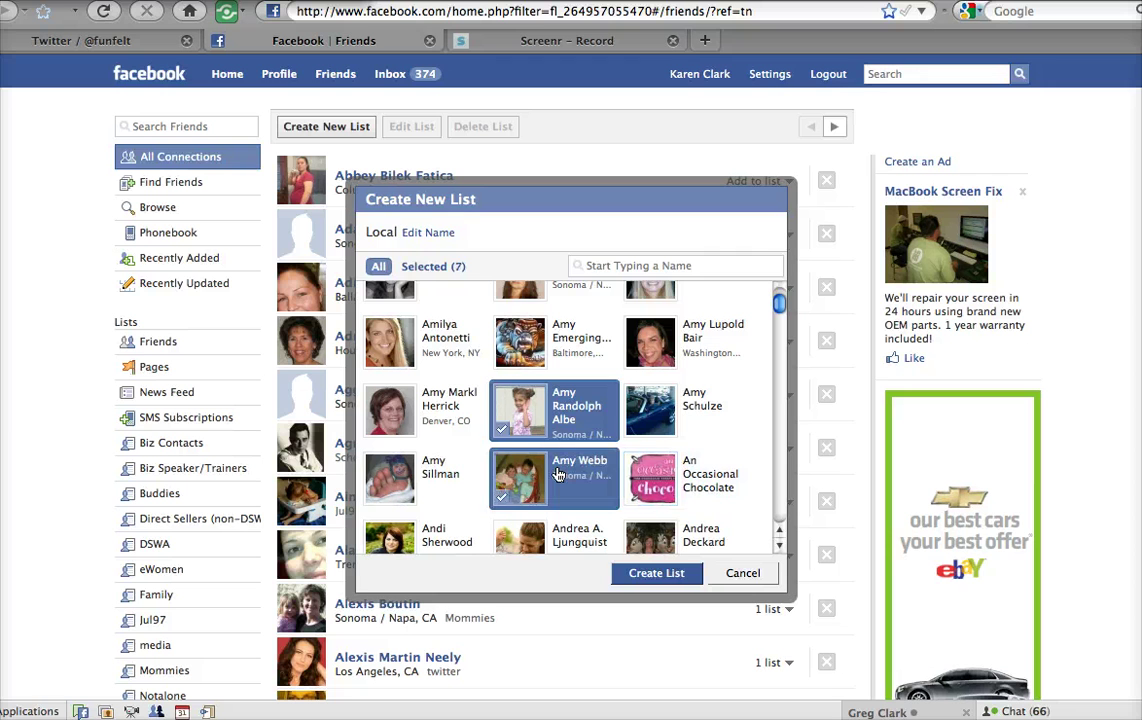
pyautogui.click(777, 496)
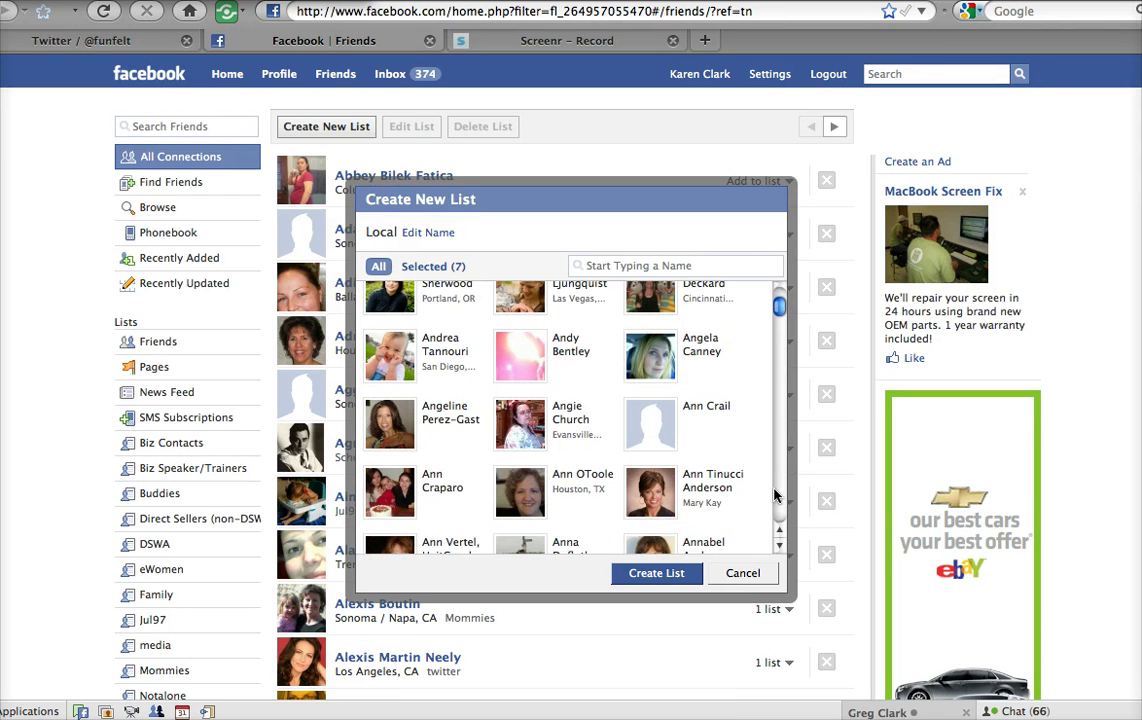
pyautogui.click(666, 578)
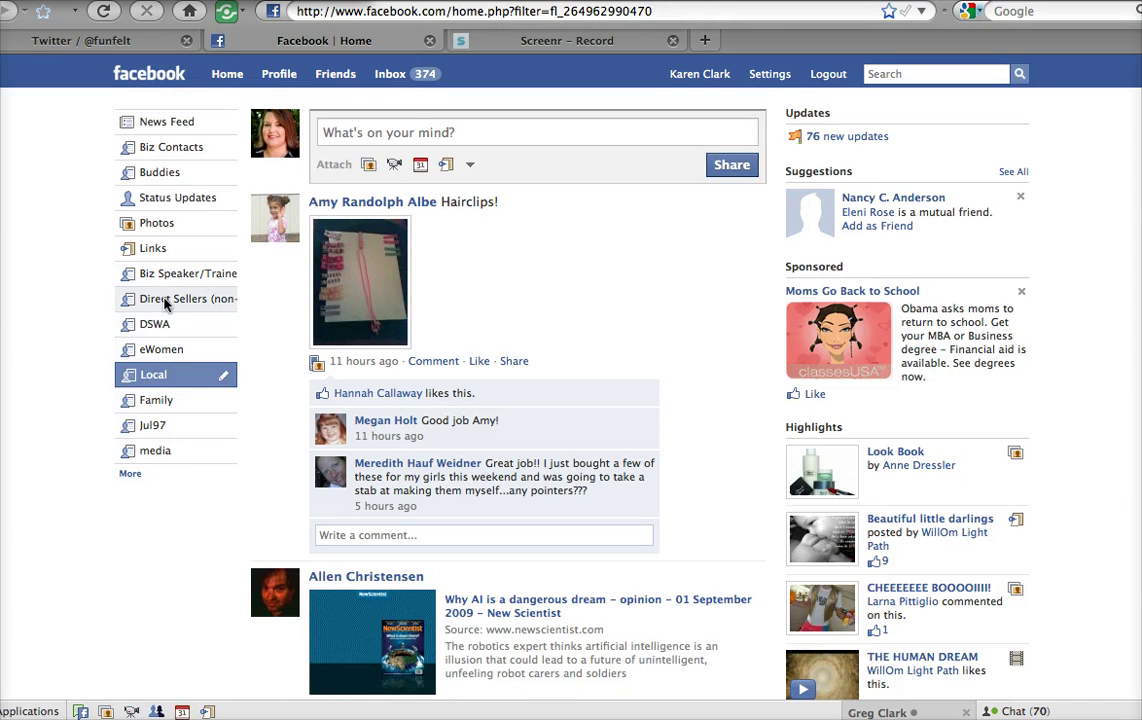
# Expand the full set of news feed filters and look through the Biz Speaker/Trainers feed.
pyautogui.click(129, 474)
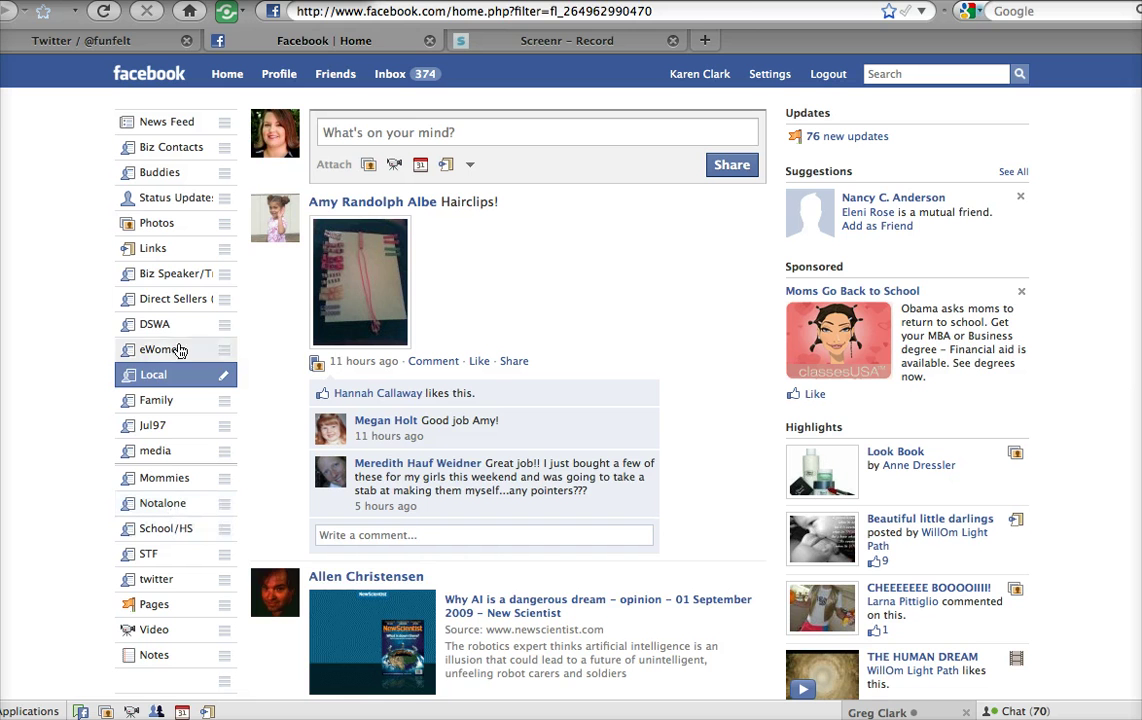
pyautogui.click(175, 280)
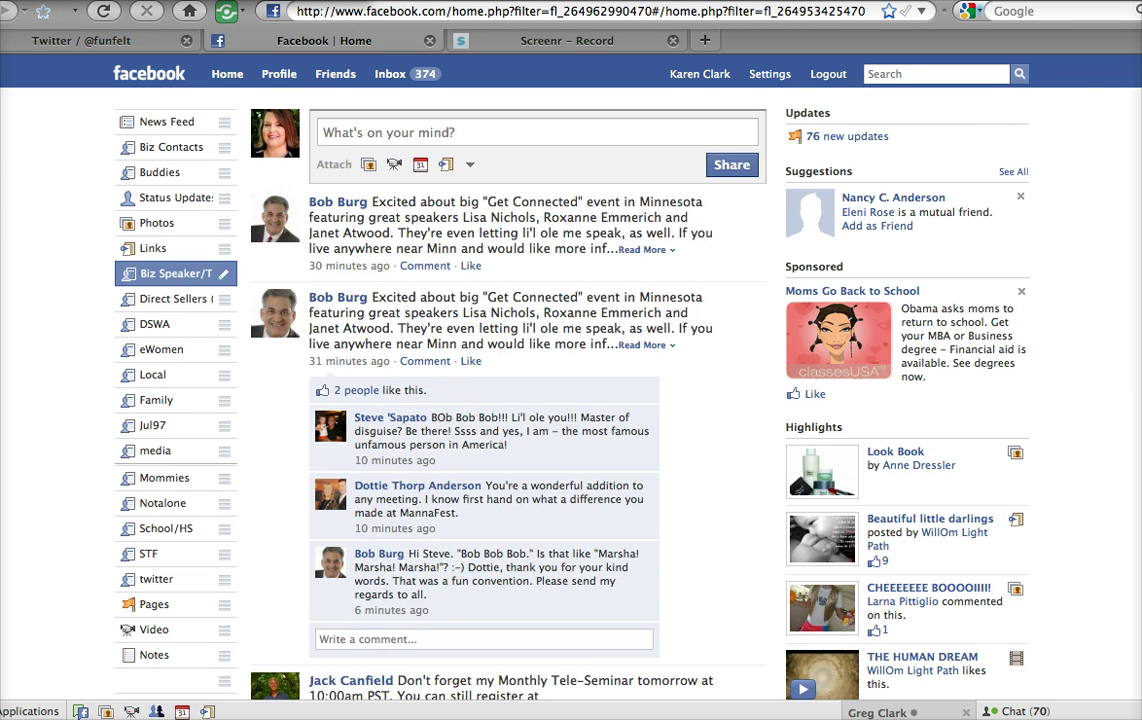
pyautogui.scroll(-10, 510, 380)
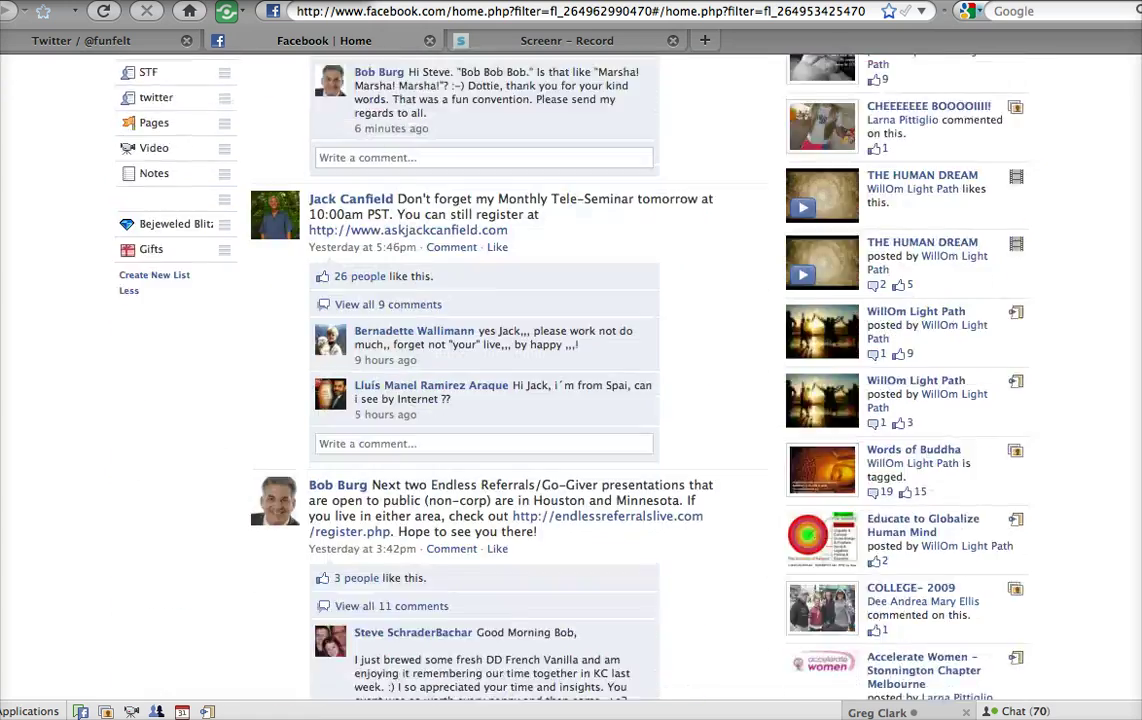
pyautogui.scroll(10, 510, 380)
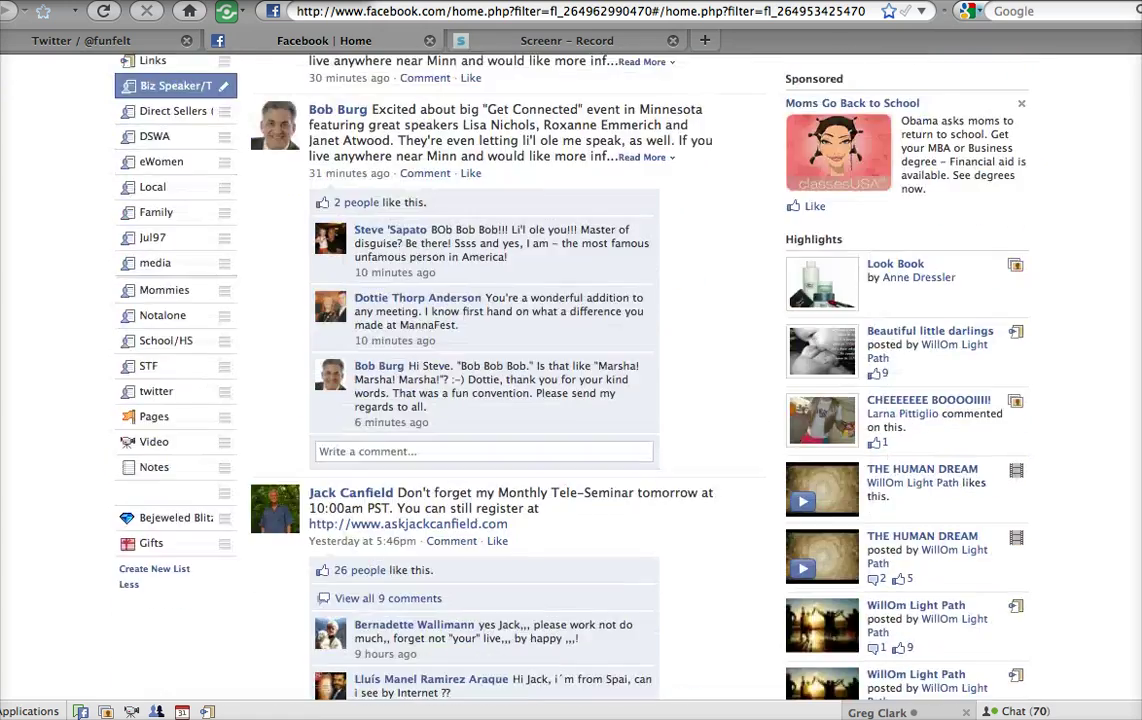
pyautogui.scroll(1, 510, 380)
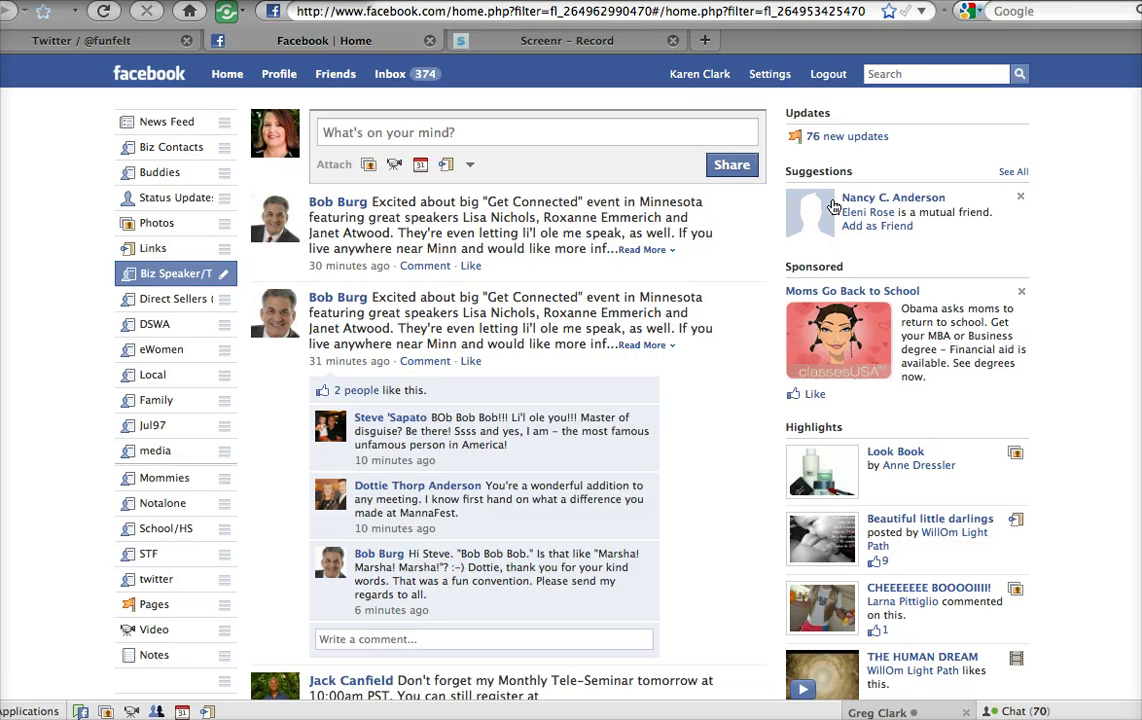
# From all friend suggestions, start a friend request to the middle person in the sixth row and assign them to the Mommies list.
pyautogui.click(1013, 173)
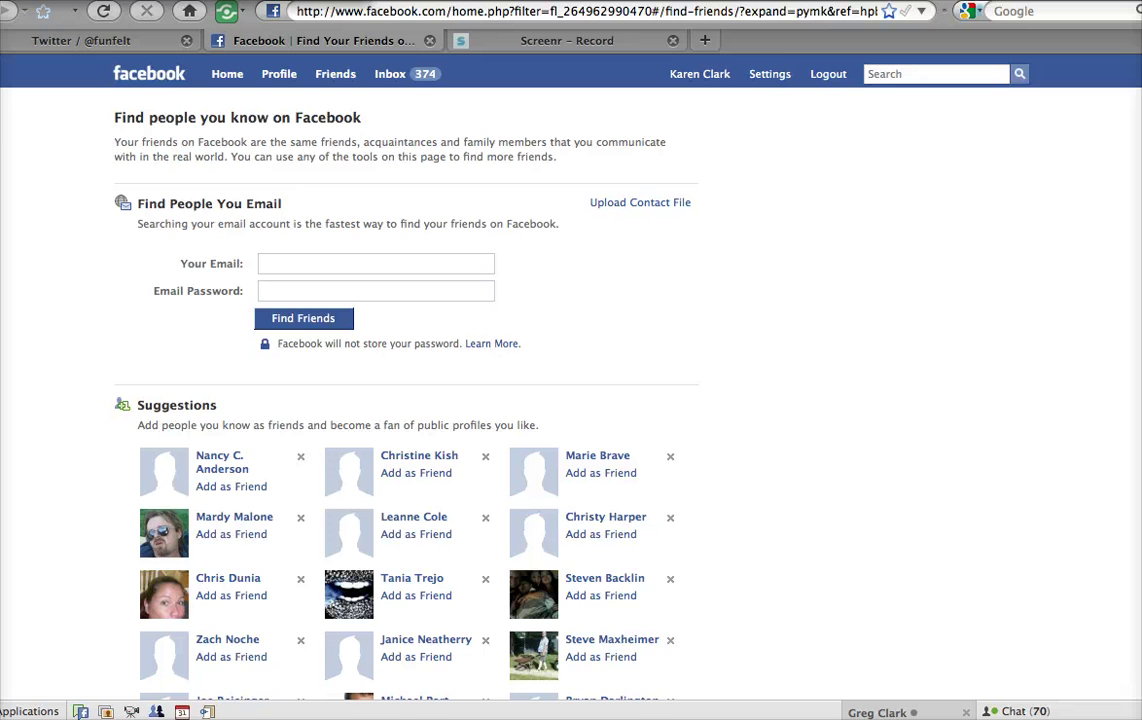
pyautogui.scroll(-1, 570, 385)
pyautogui.scroll(-3, 570, 385)
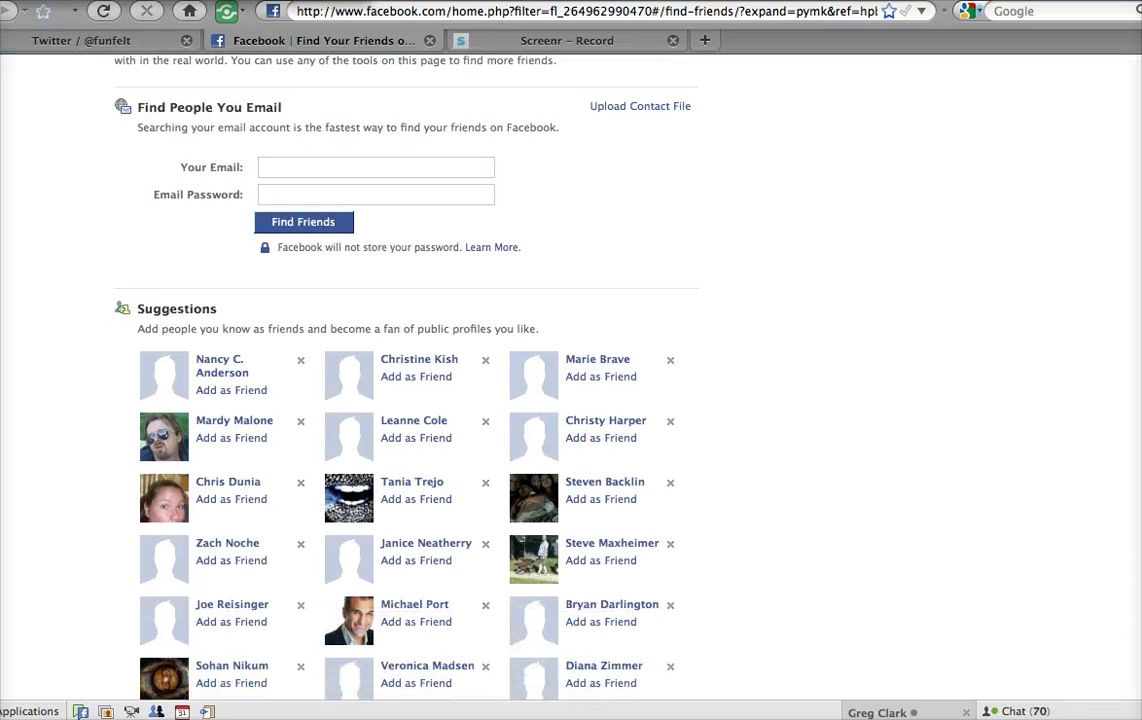
pyautogui.scroll(-10, 570, 385)
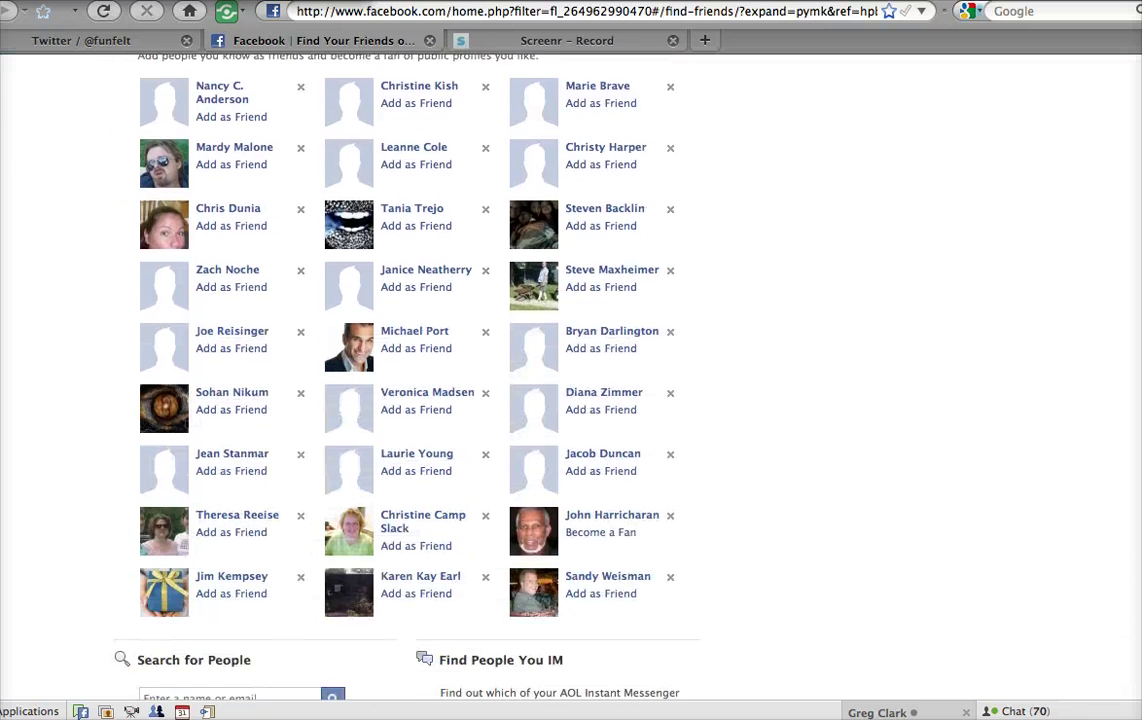
pyautogui.scroll(-1, 570, 385)
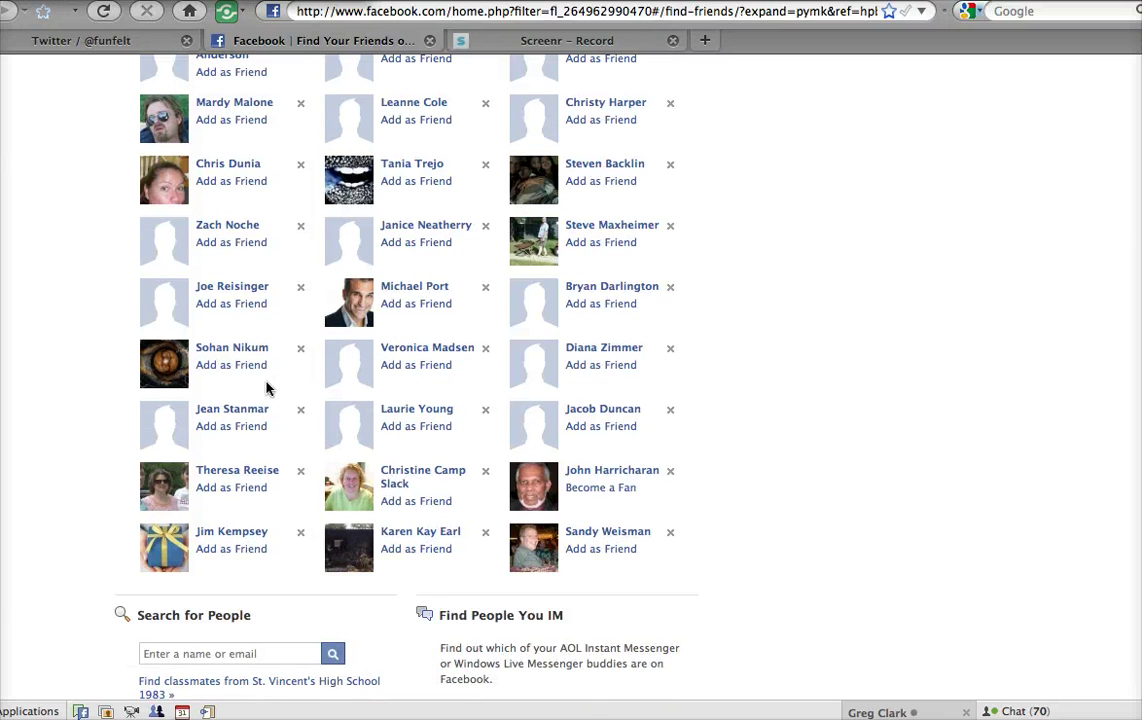
pyautogui.click(437, 367)
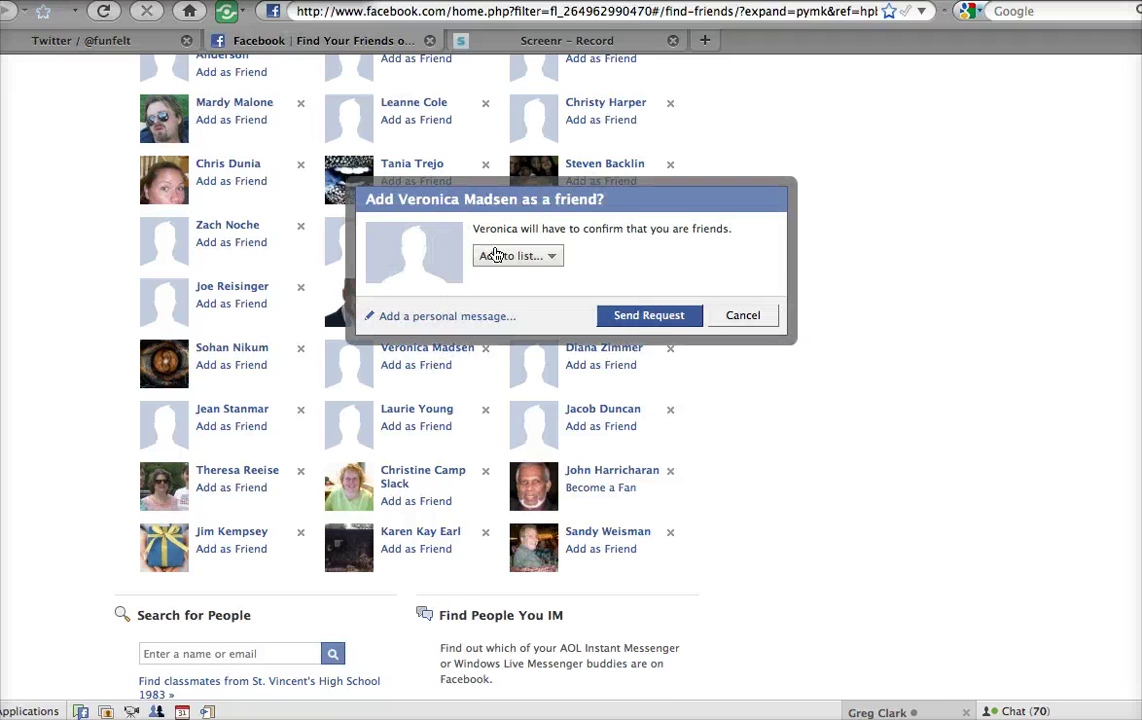
pyautogui.click(511, 257)
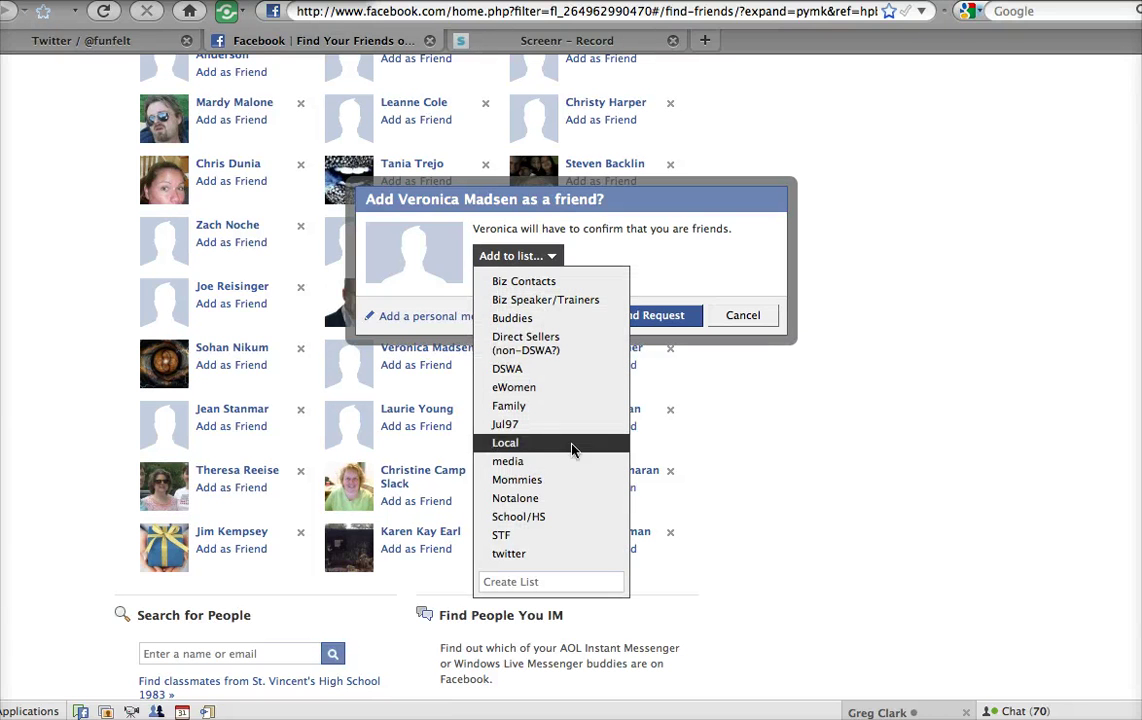
pyautogui.click(569, 482)
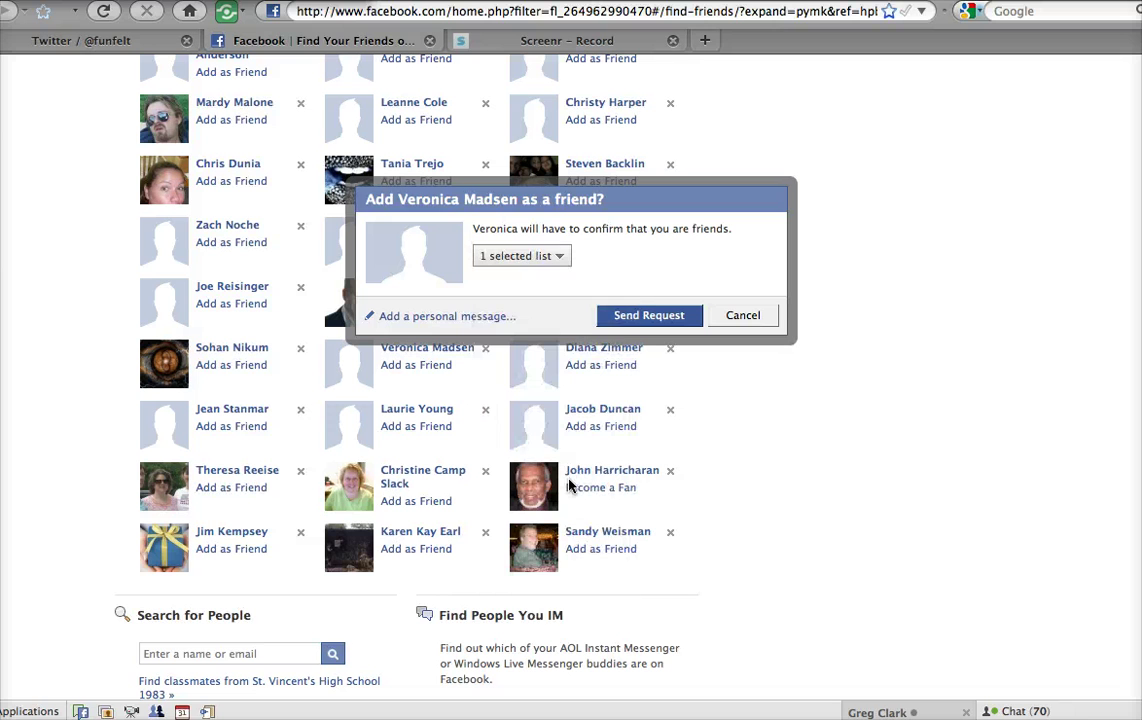
# Add a signed greeting saying "How is it going? Hope all is well! :)", send the friend request, and skip suggesting mutual friends.
pyautogui.click(487, 318)
pyautogui.write('Hi')
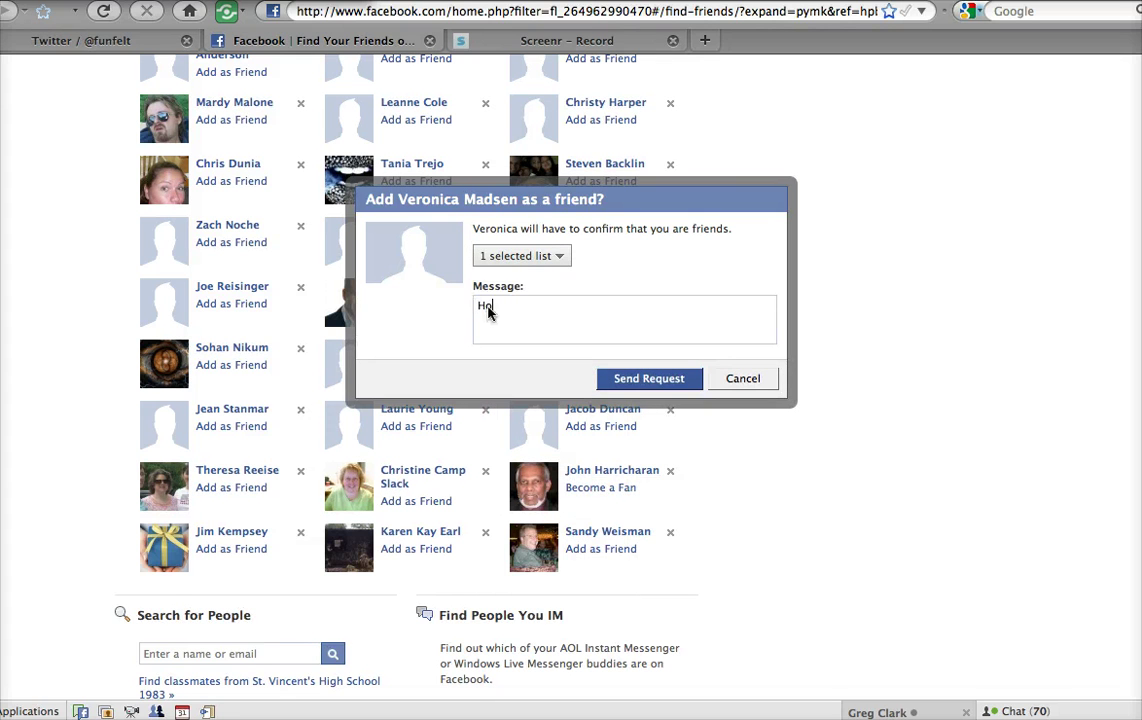
pyautogui.write(' Veronica! How is it going? Hope all is well! :) Ka')
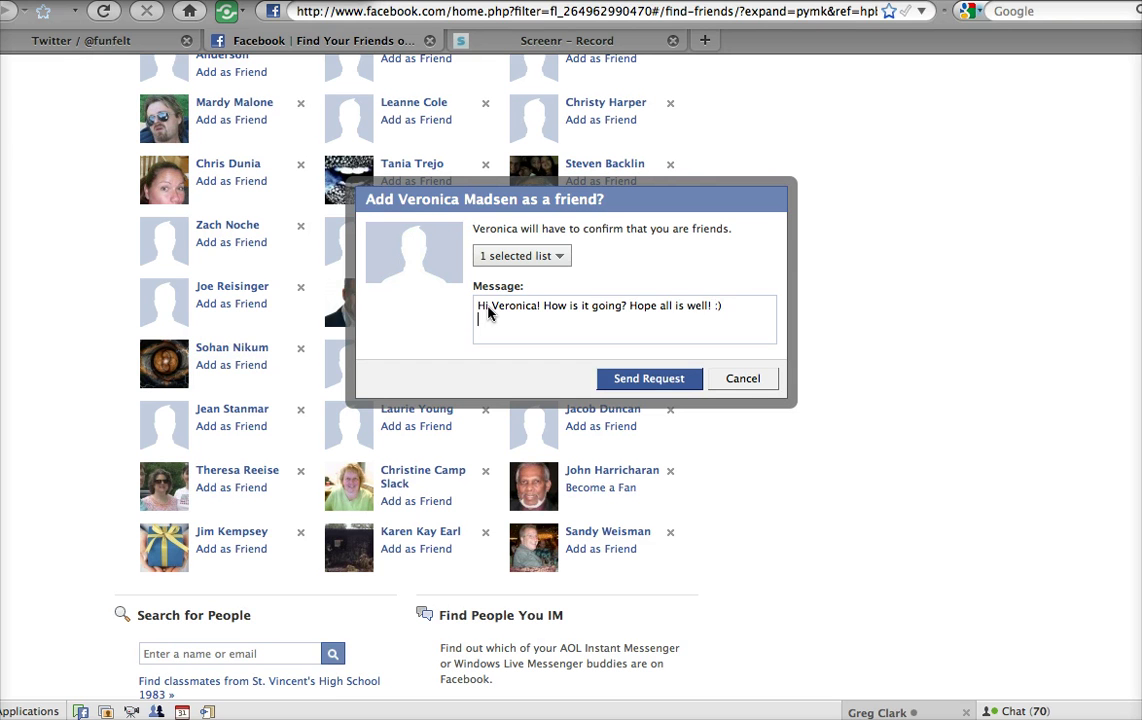
pyautogui.write('ren')
pyautogui.click(638, 381)
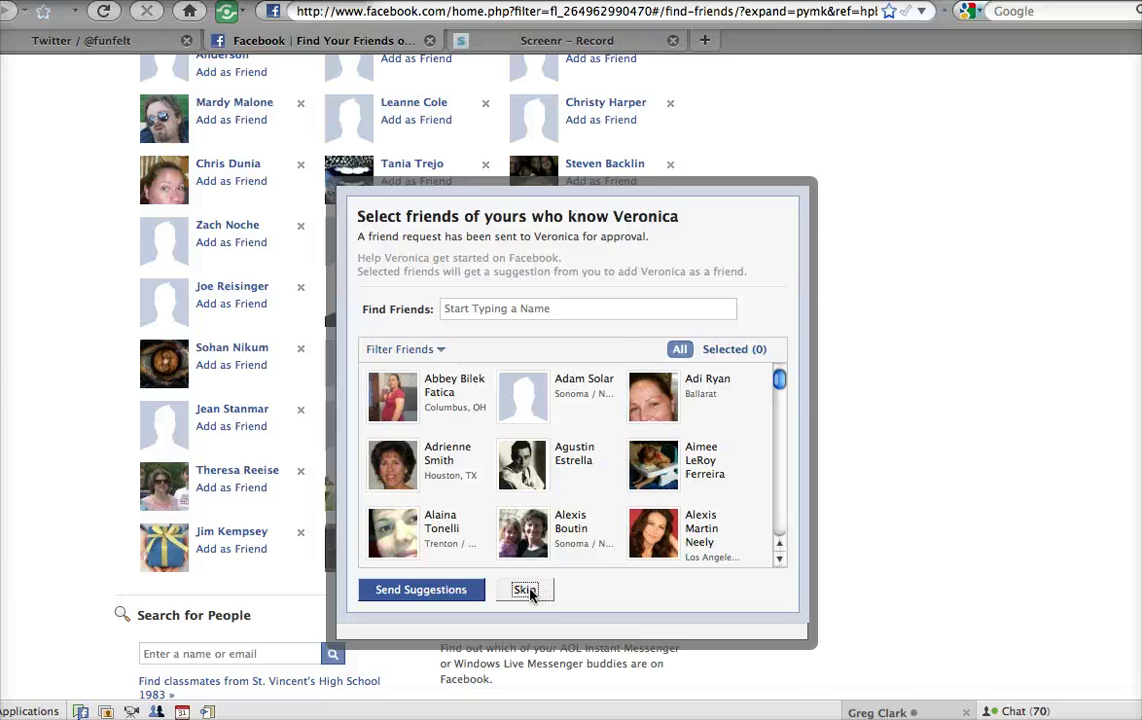
pyautogui.click(529, 592)
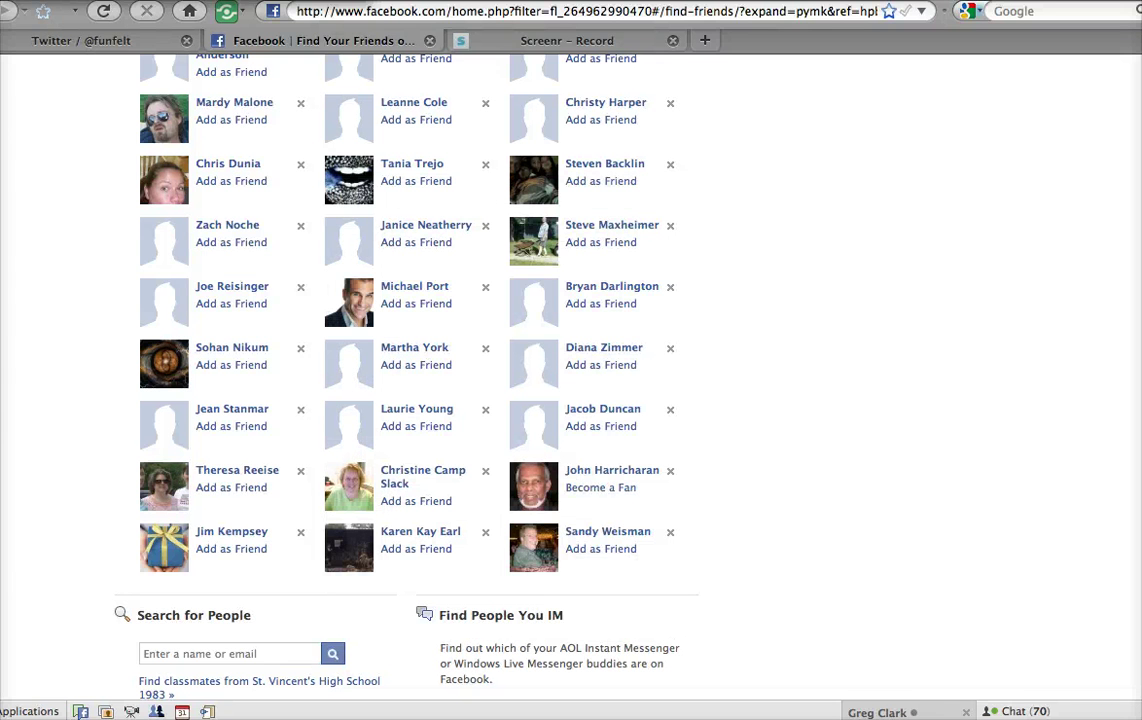
# Return to the Friends page and review which lists the existing friends belong to.
pyautogui.scroll(5, 1114, 148)
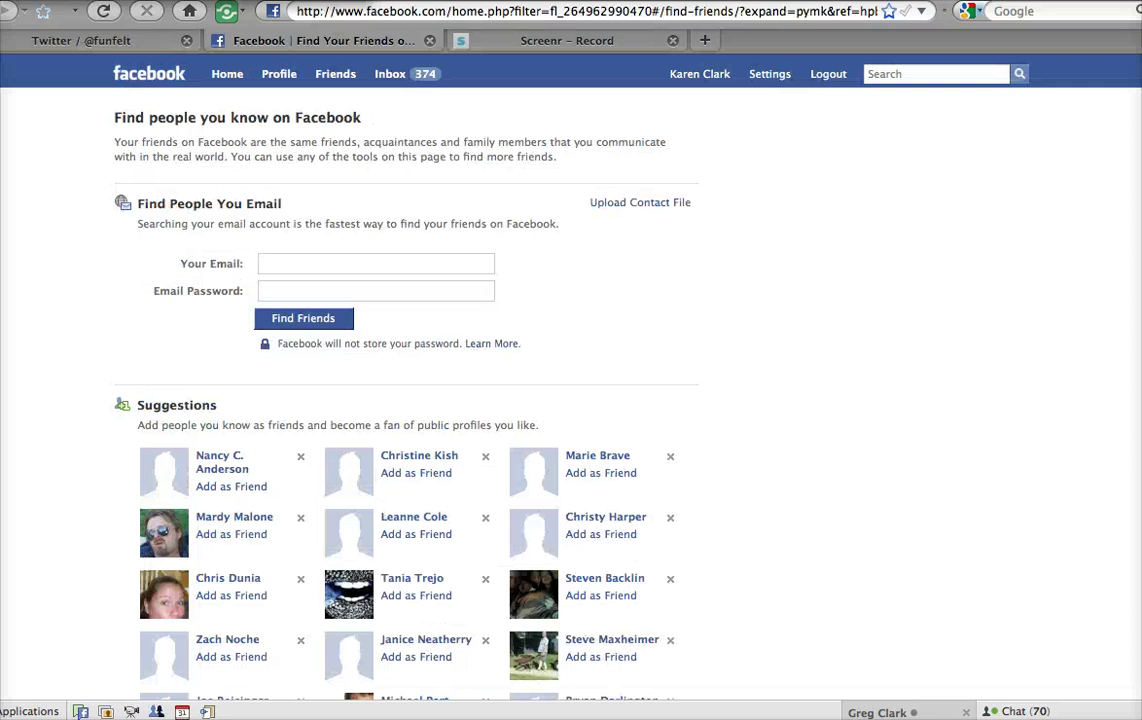
pyautogui.click(334, 80)
pyautogui.click(334, 80)
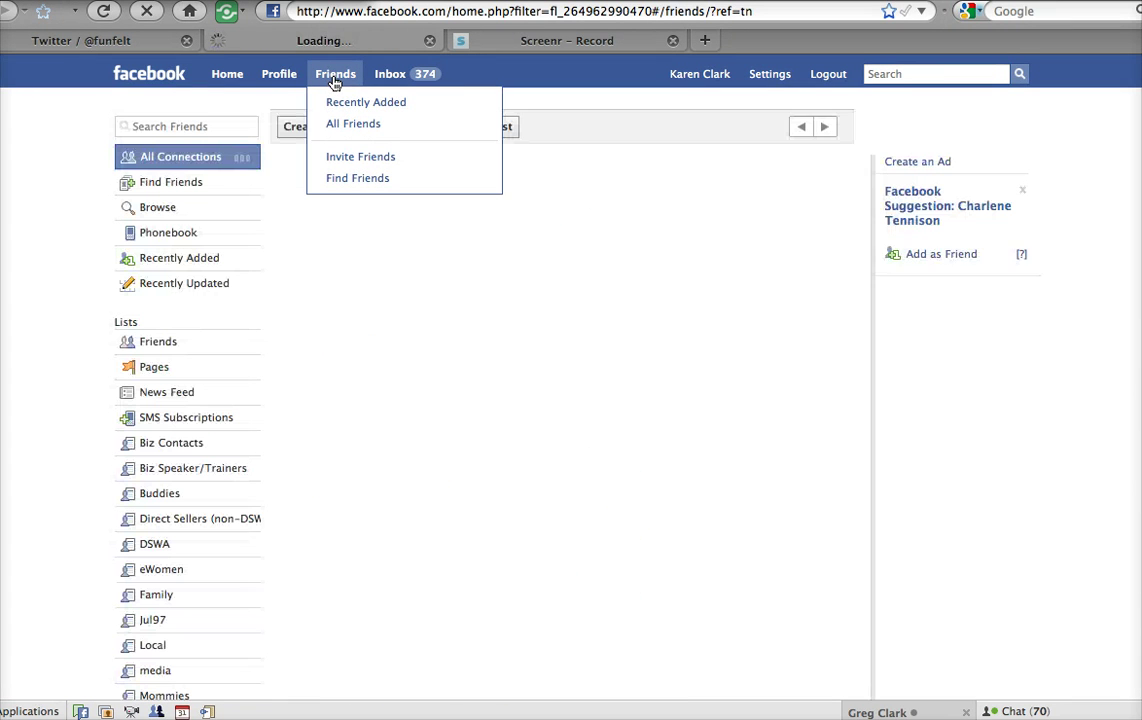
pyautogui.click(603, 102)
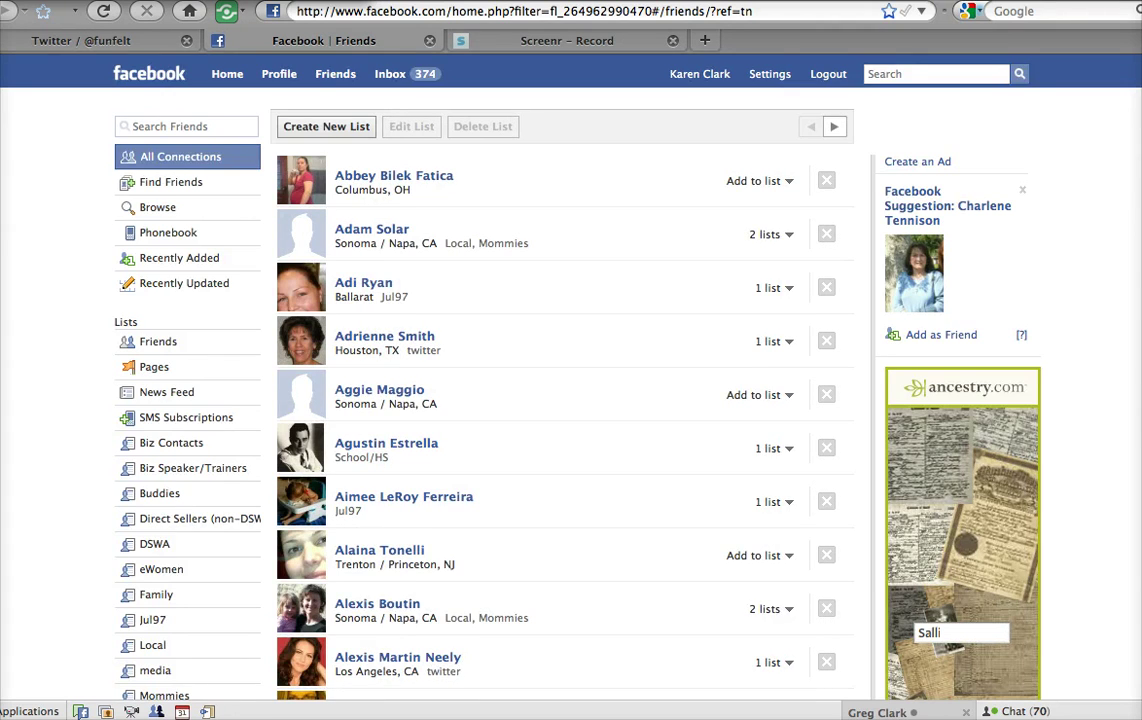
pyautogui.scroll(-5, 842, 565)
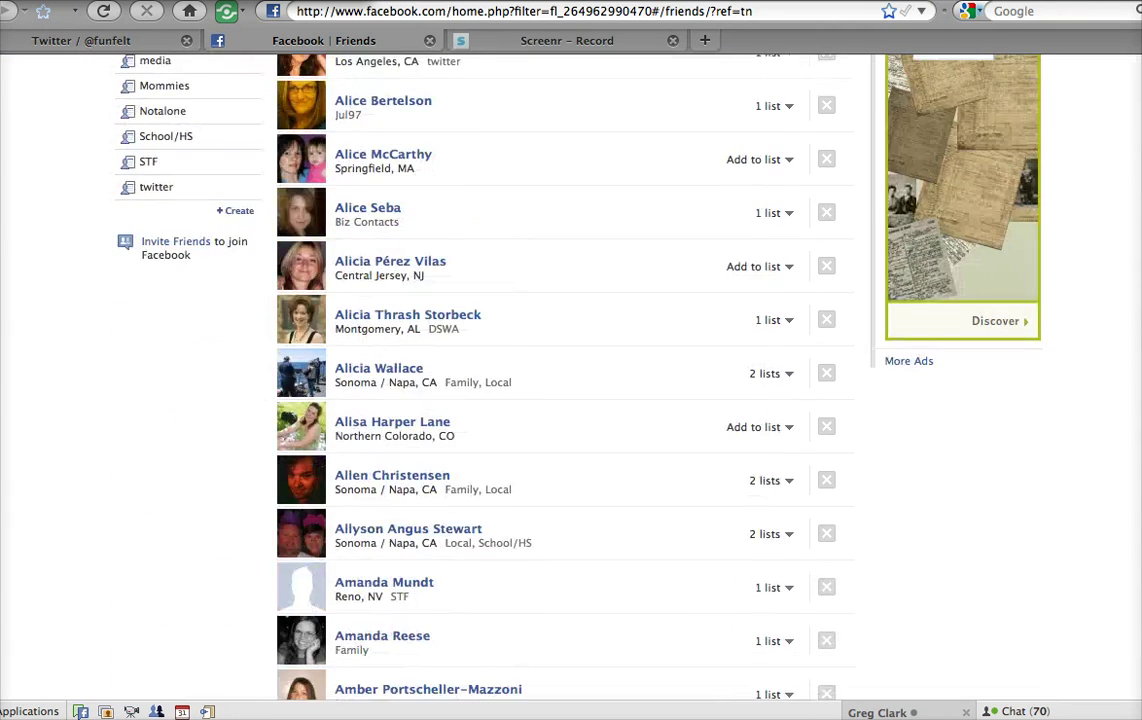
pyautogui.scroll(4, 560, 380)
pyautogui.scroll(1, 560, 380)
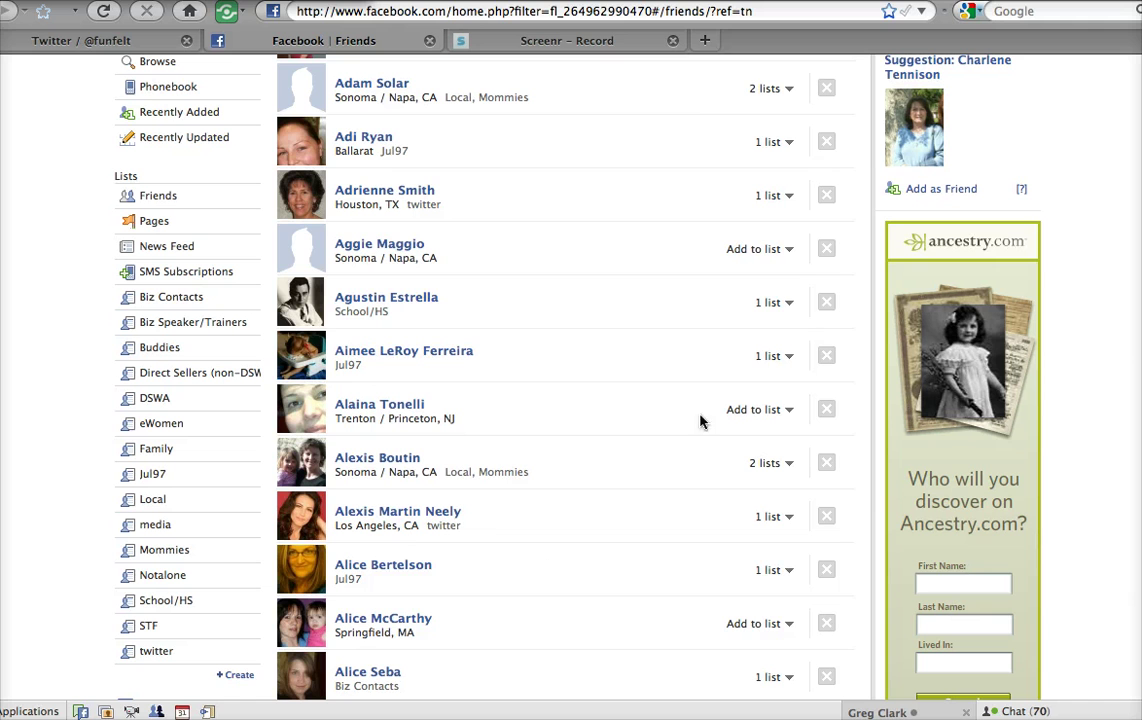
# Add the Jul97 friend listed just above the Springfield, MA friend to the Mommies list.
pyautogui.click(772, 572)
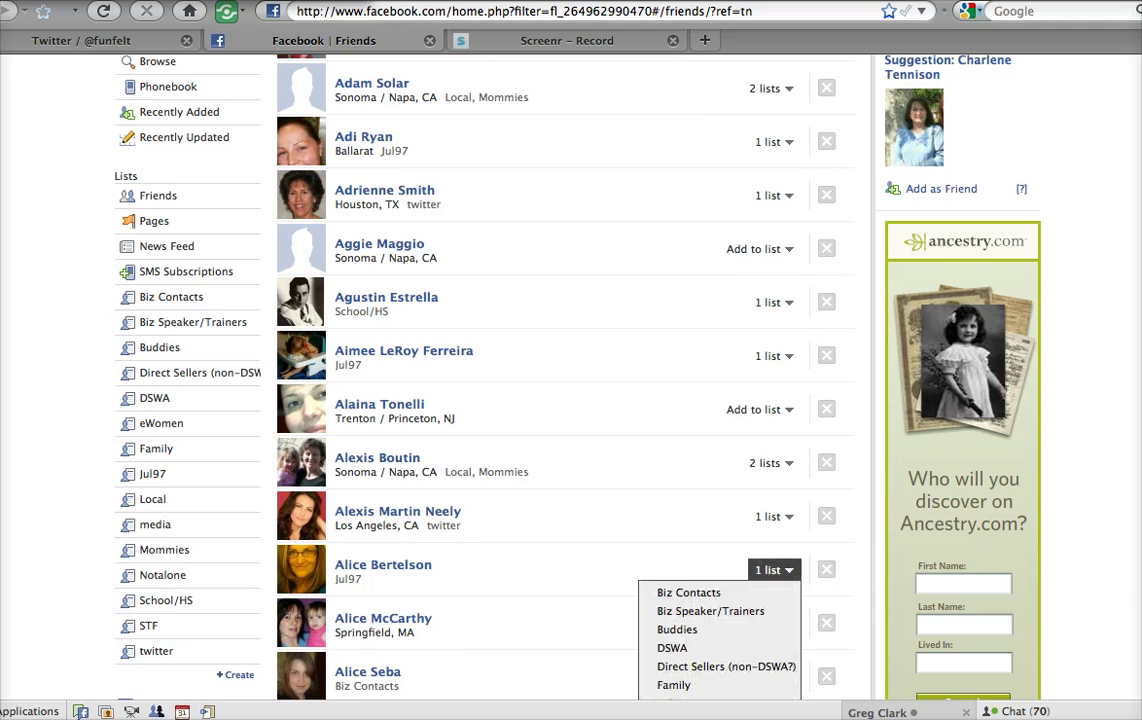
pyautogui.scroll(-5, 741, 357)
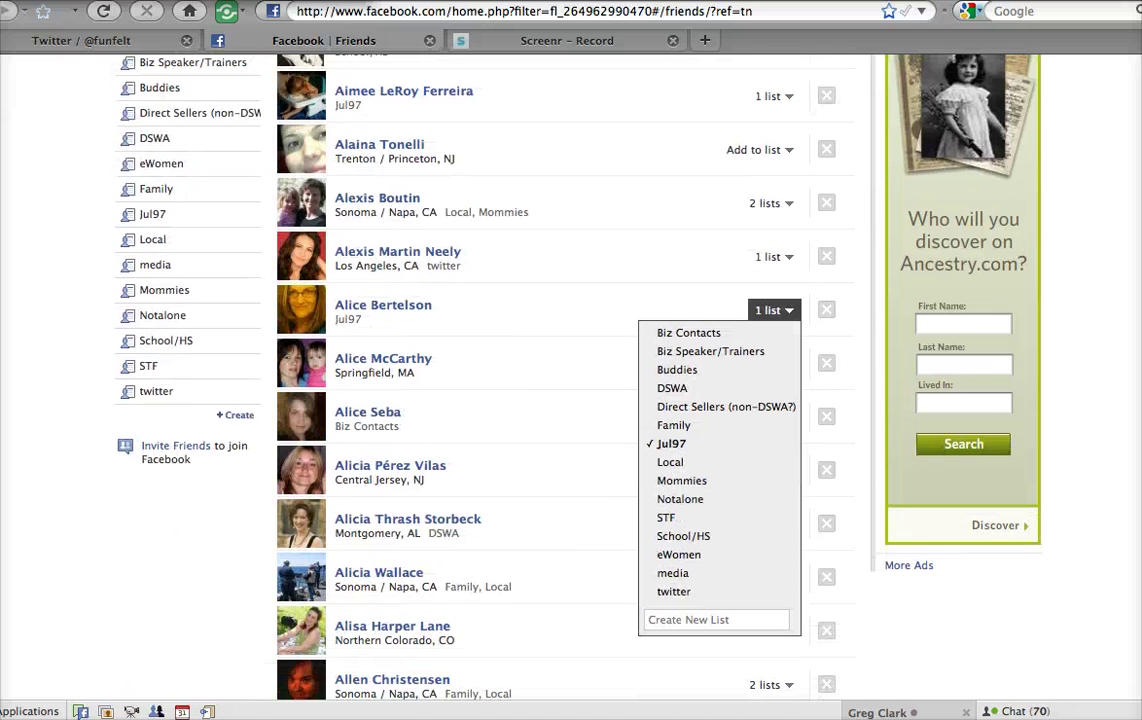
pyautogui.click(725, 484)
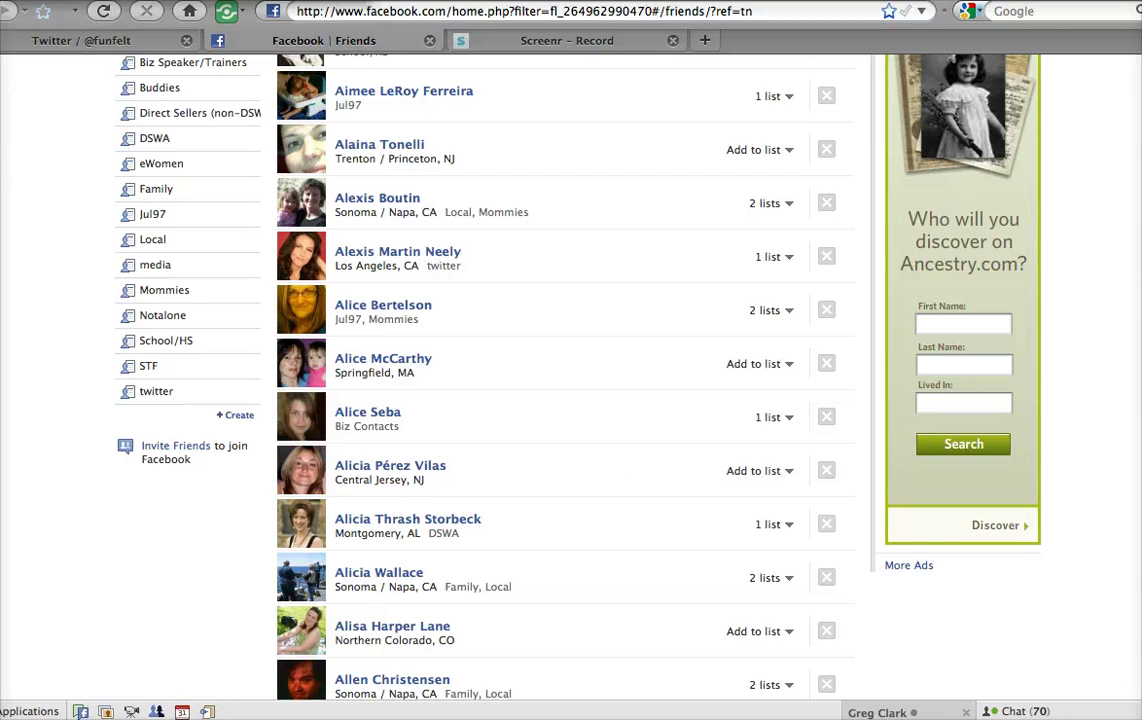
# Examine the first page of all connections for friends' list assignments and unassigned friends, and review the available friend lists.
pyautogui.scroll(-10, 565, 380)
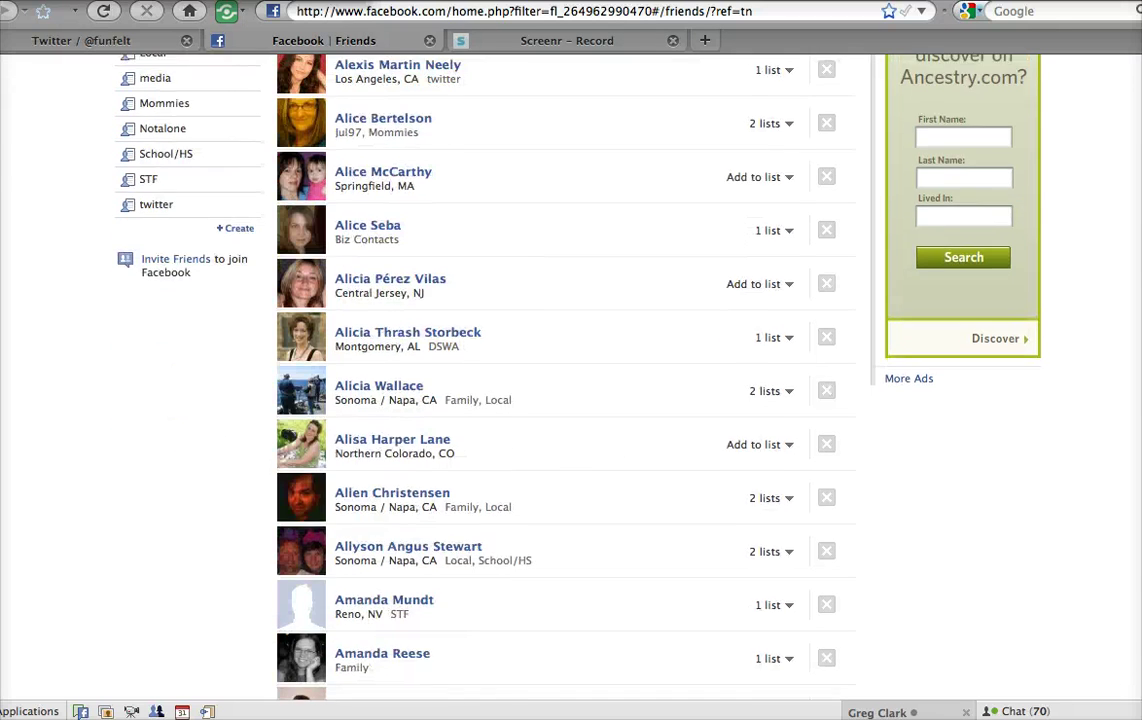
pyautogui.scroll(-10, 565, 375)
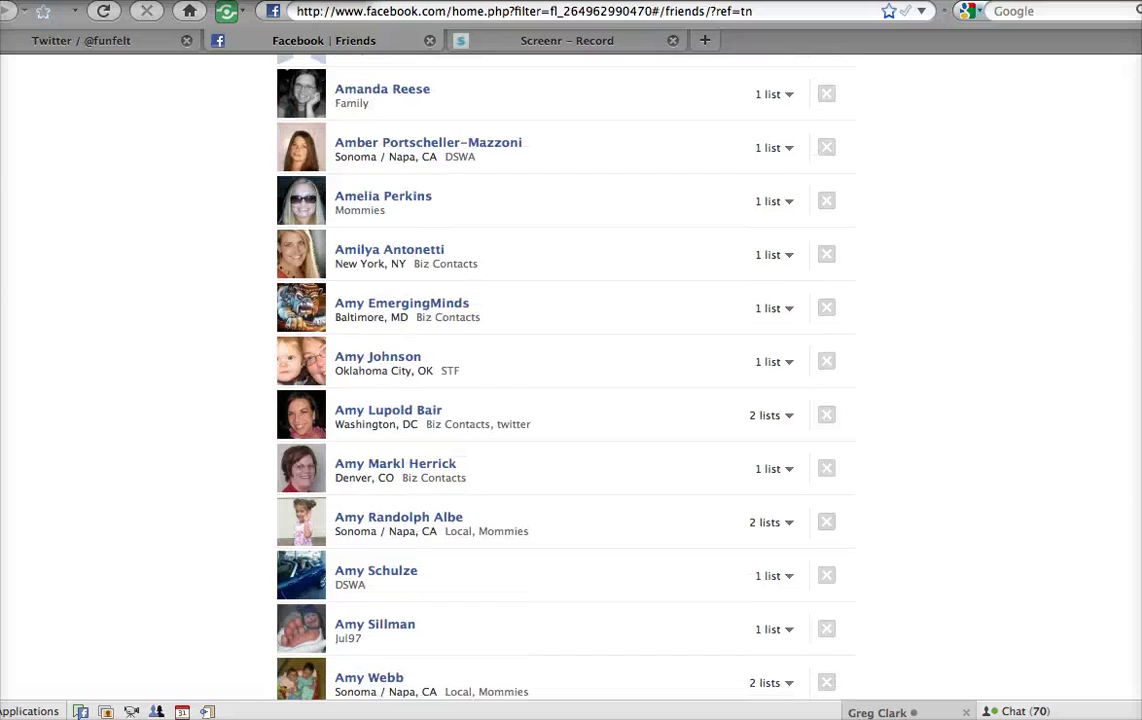
pyautogui.scroll(-10, 565, 375)
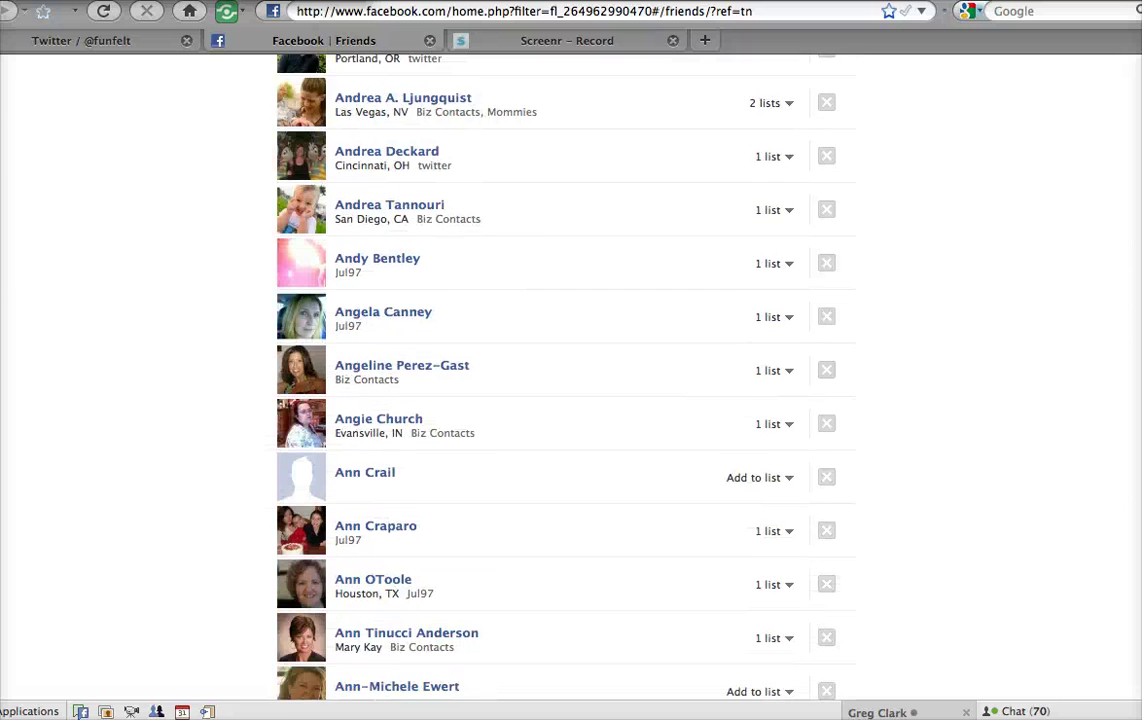
pyautogui.scroll(-3, 565, 375)
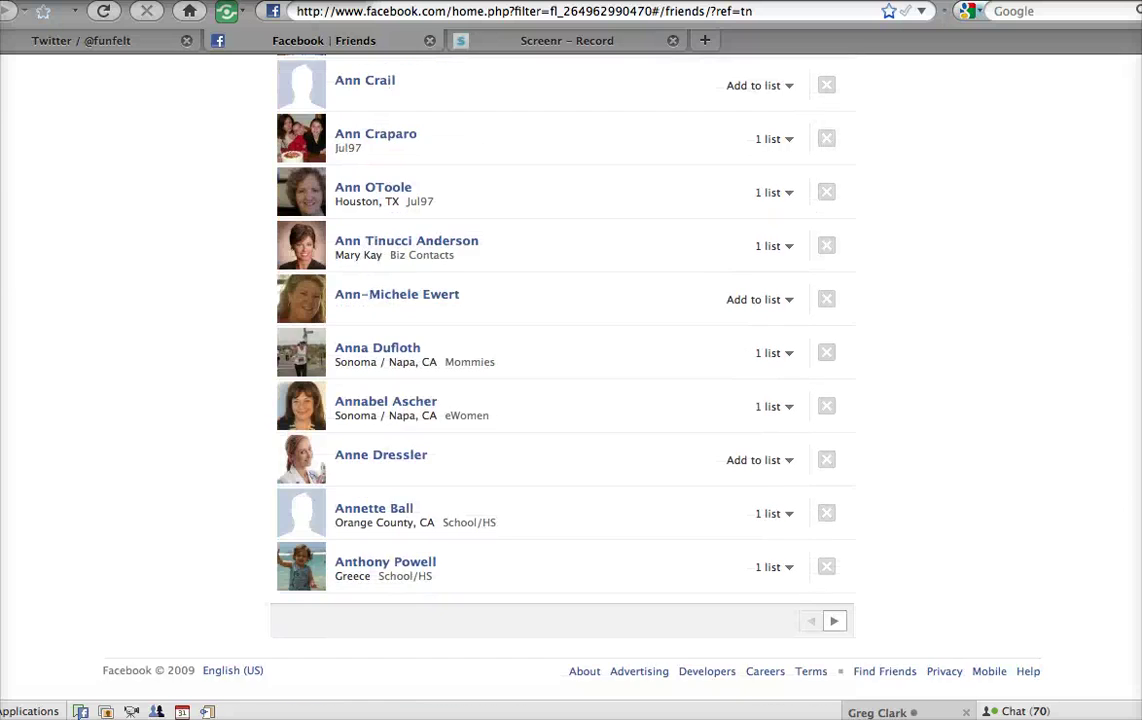
pyautogui.scroll(20, 565, 375)
pyautogui.scroll(2, 565, 375)
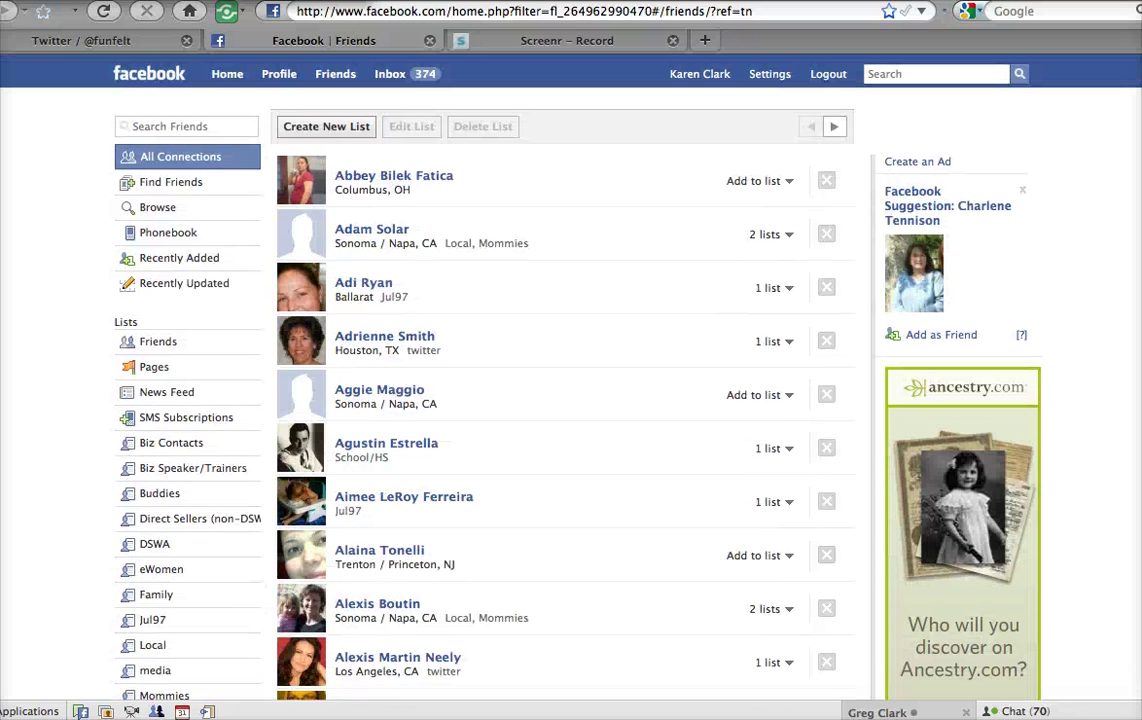
pyautogui.scroll(-5, 565, 375)
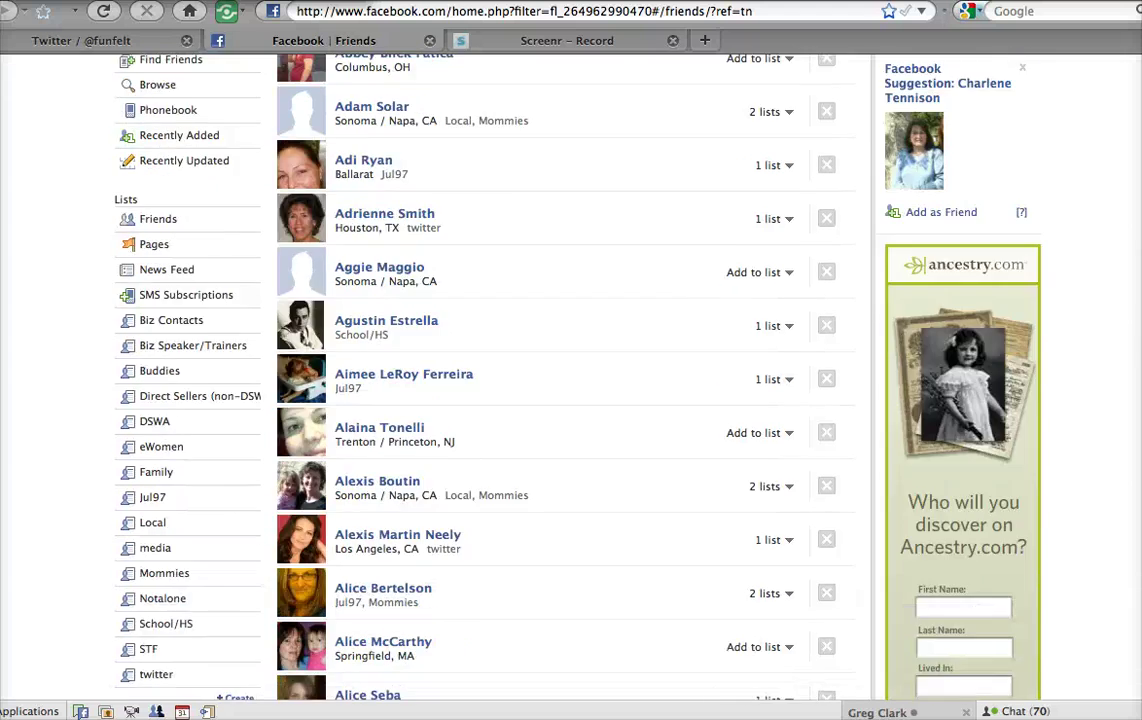
pyautogui.scroll(2, 203, 324)
pyautogui.scroll(-1, 203, 324)
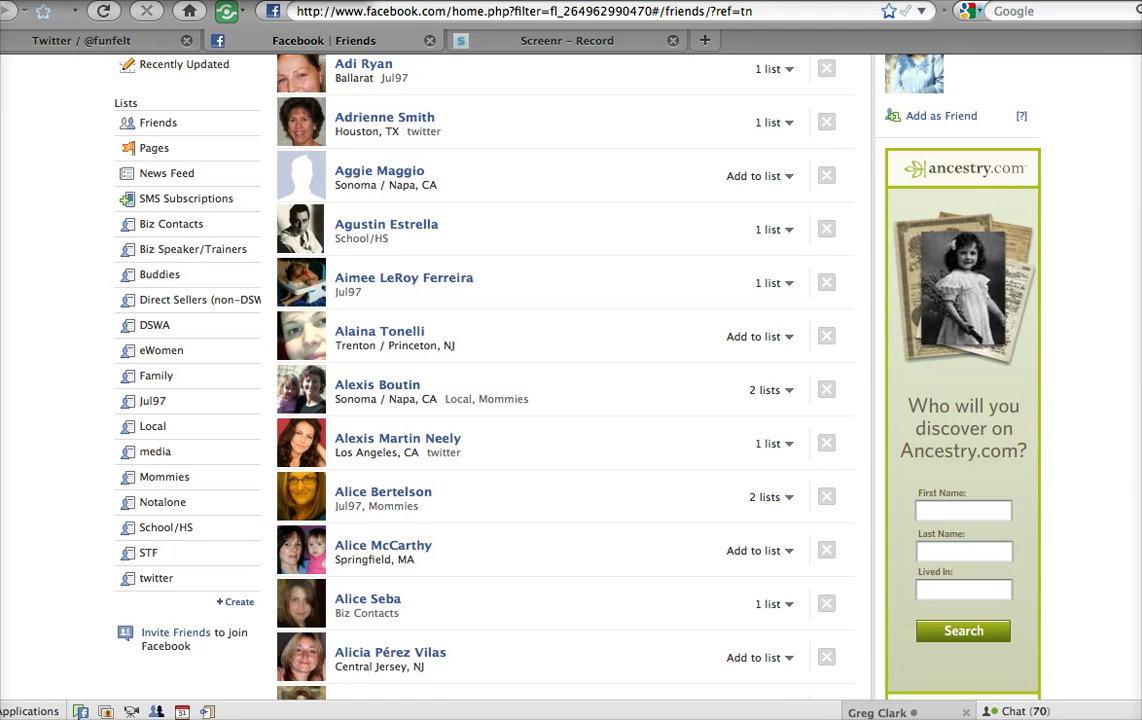
pyautogui.scroll(3, 565, 370)
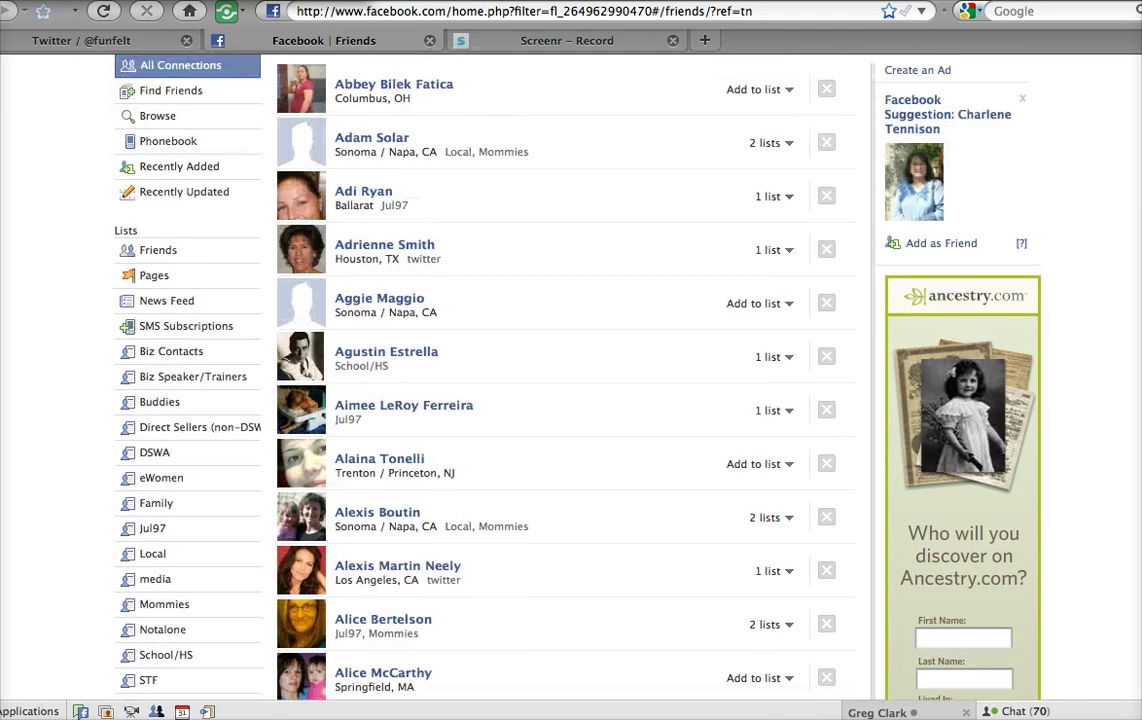
pyautogui.scroll(2, 565, 370)
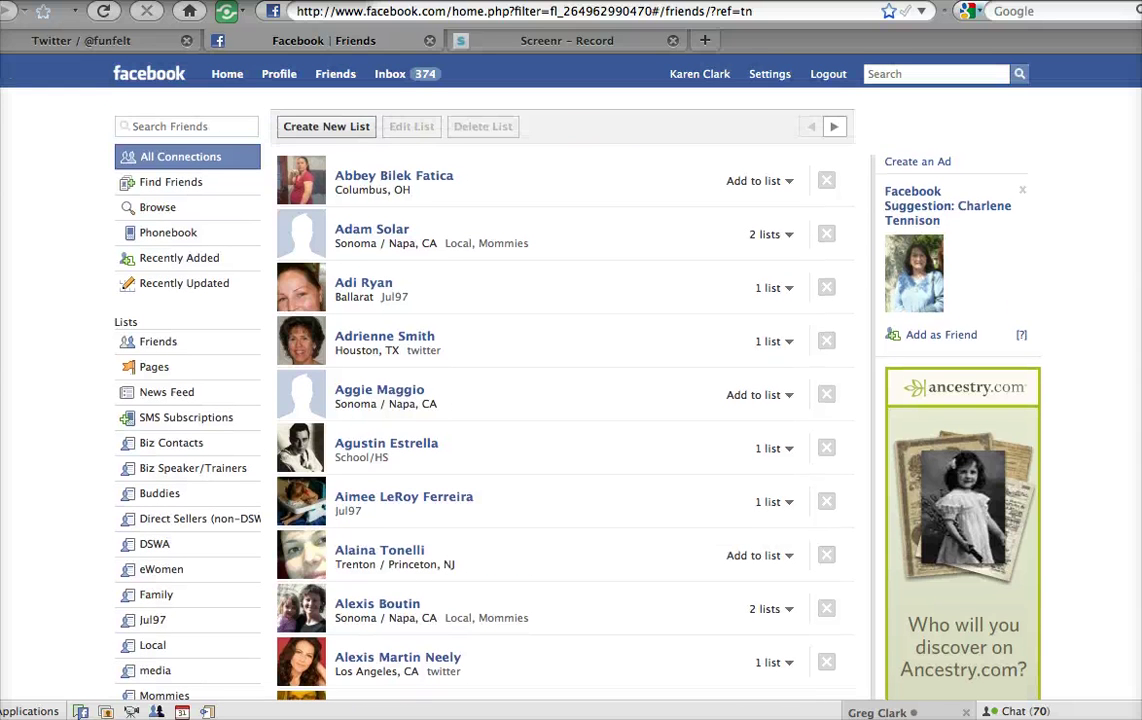